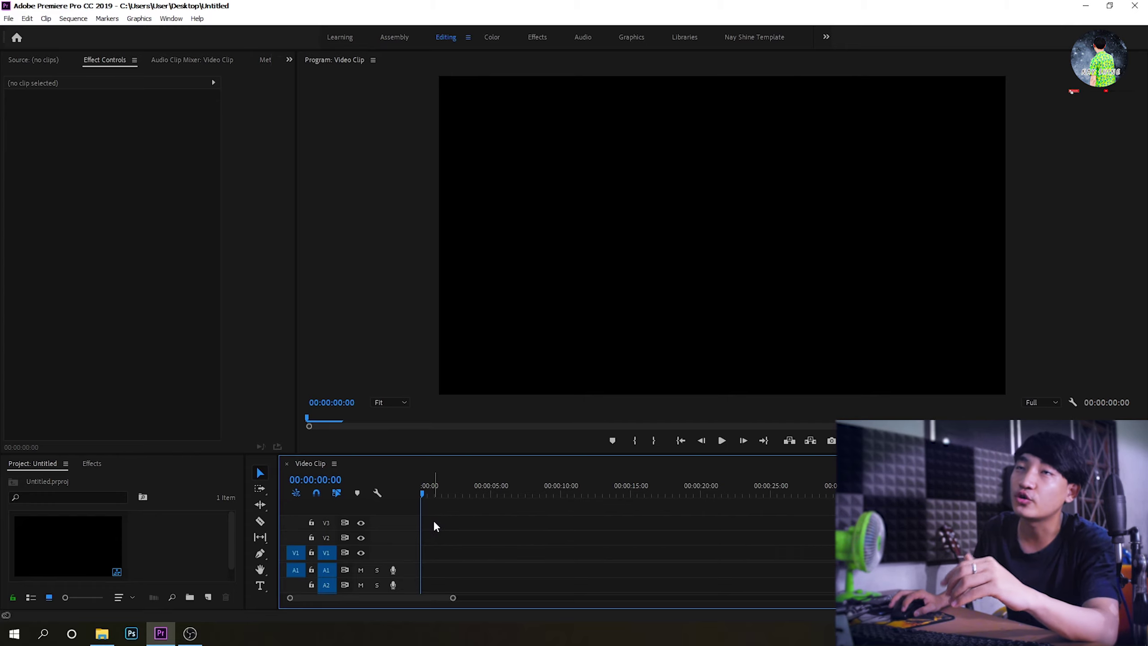
Create a new legacy title named TEXT FADE
left_click(8, 18)
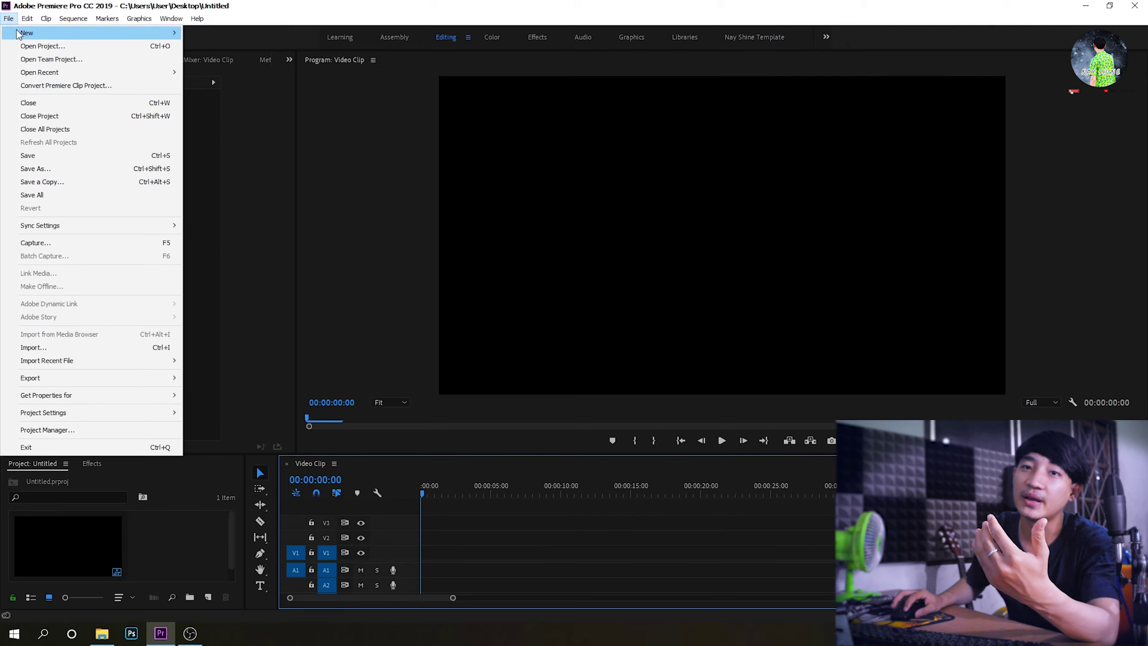
mouse_move(18, 34)
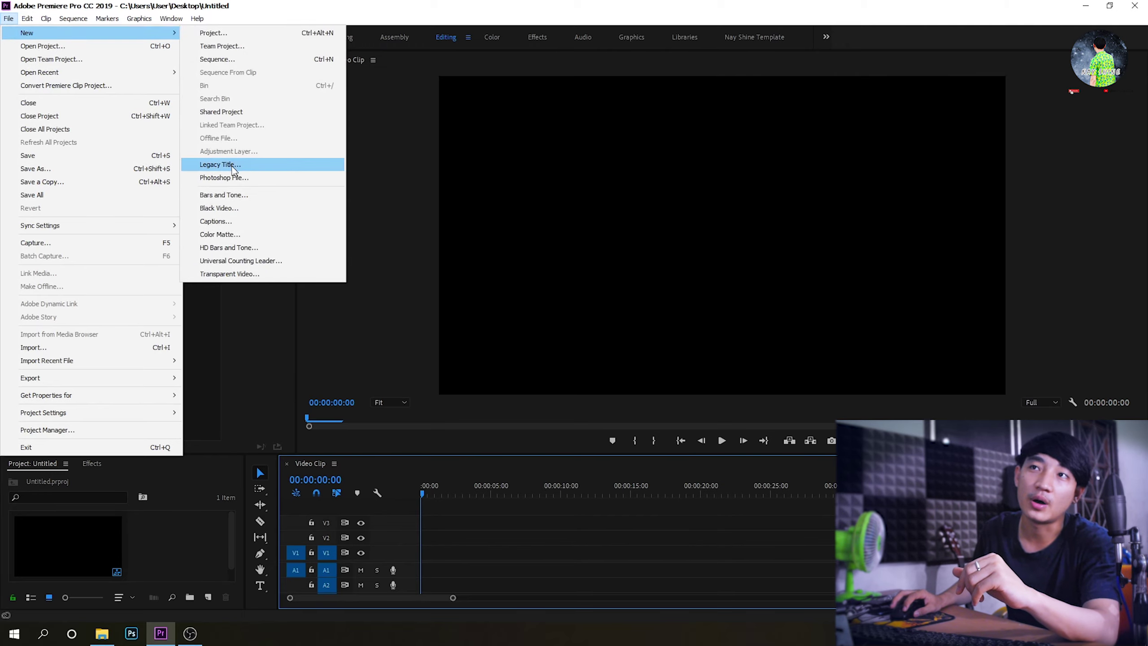
left_click(248, 171)
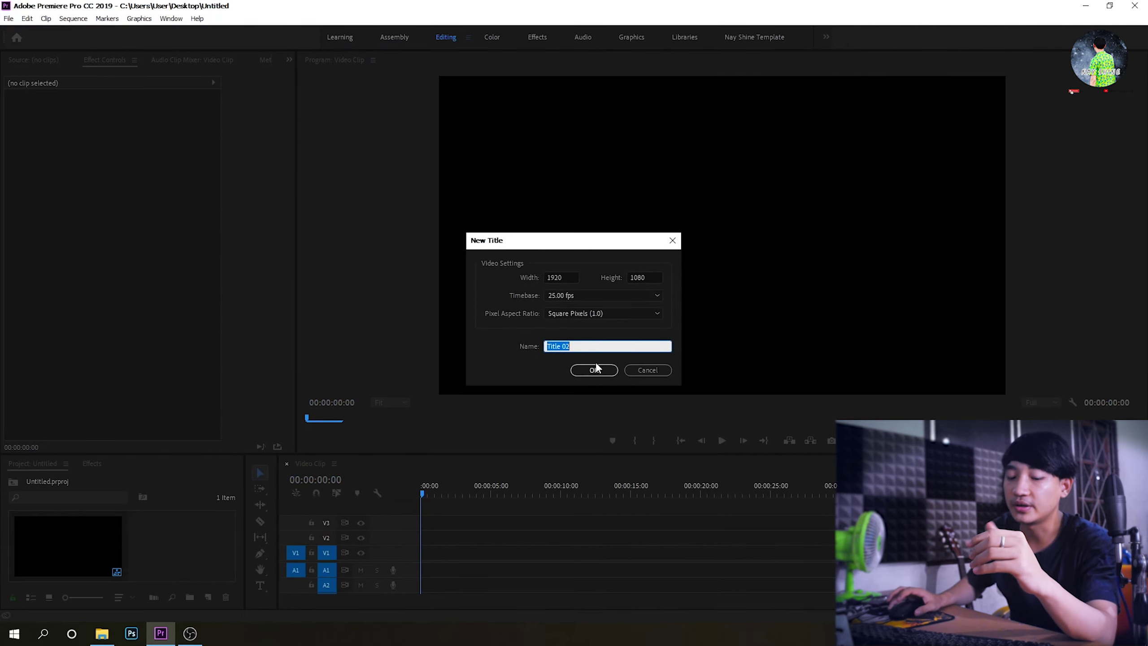
type("TEXT FADE")
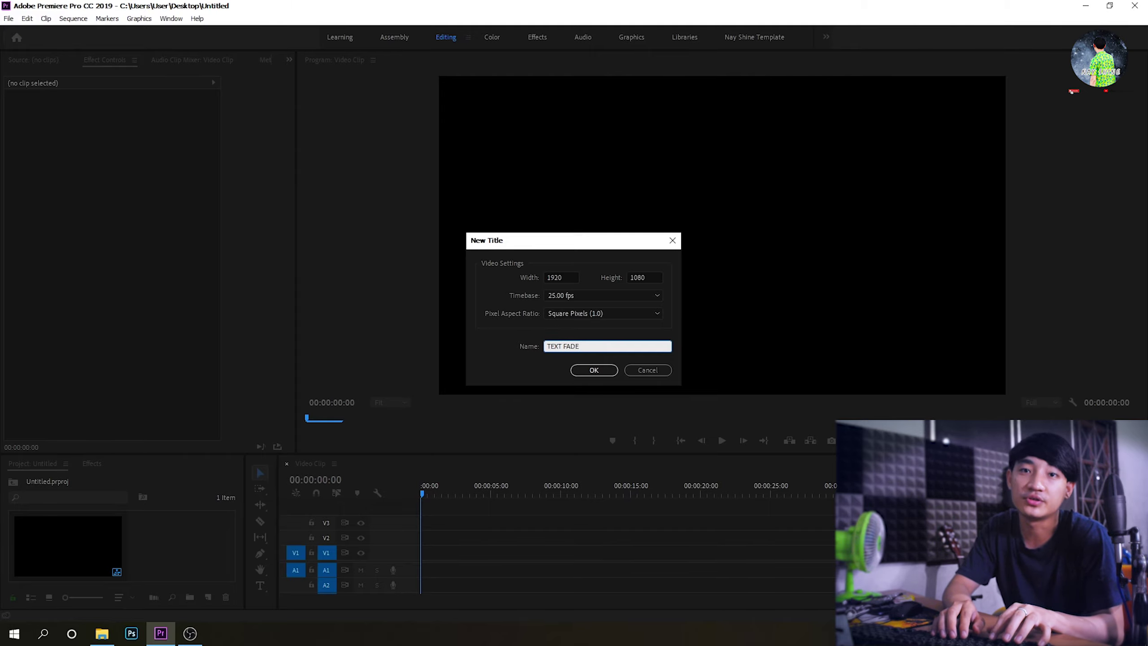
key("Return")
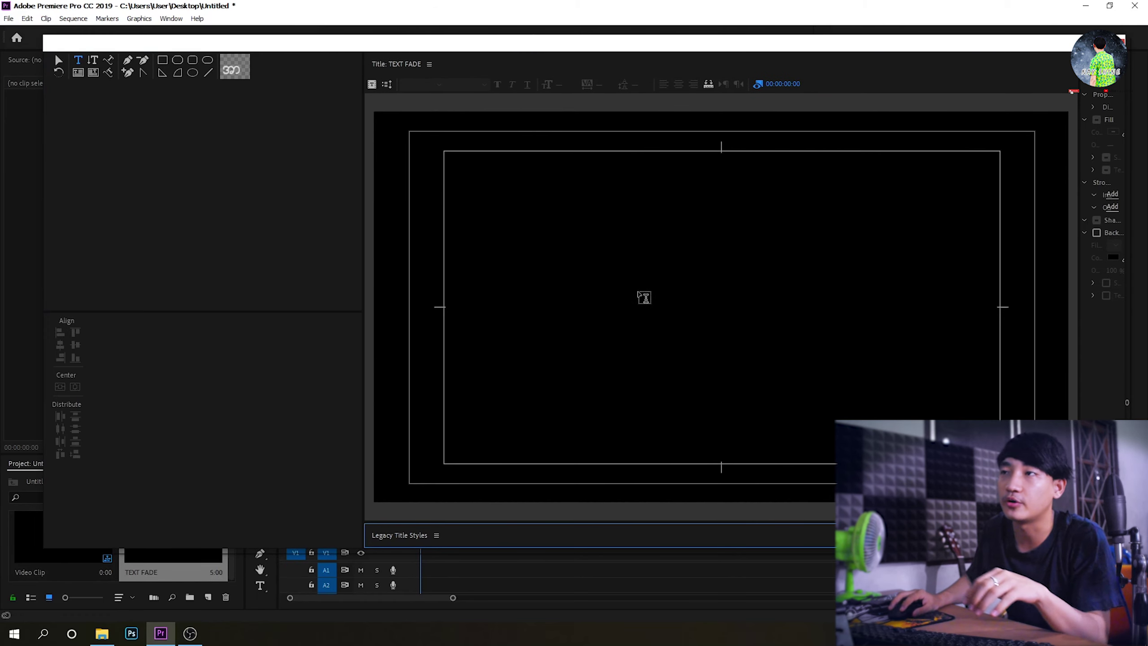
Start a text box at the frame centre and set its font to Arial Black
left_click(640, 285)
type("TE")
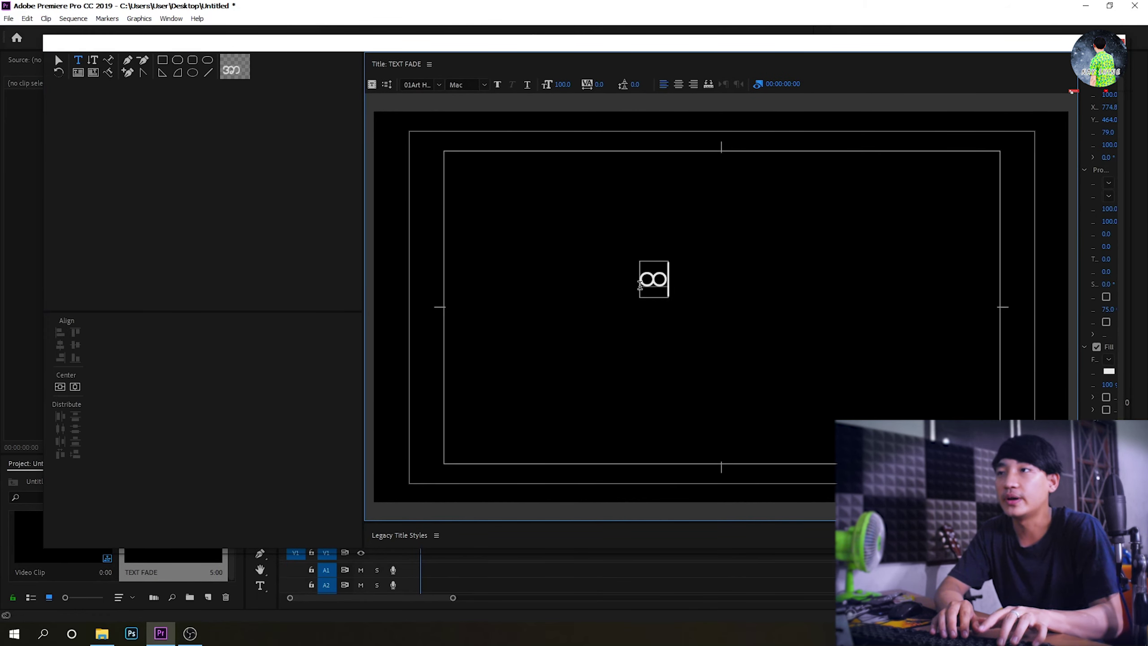
key("BackSpace")
key("BackSpace")
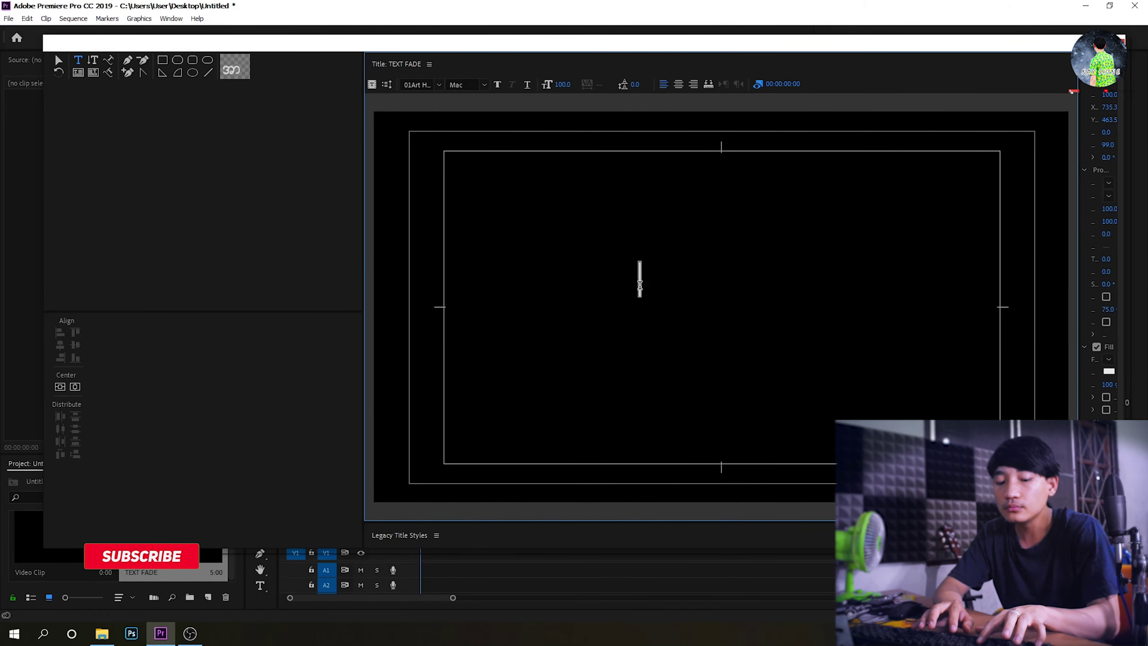
type("T")
key("ctrl+a")
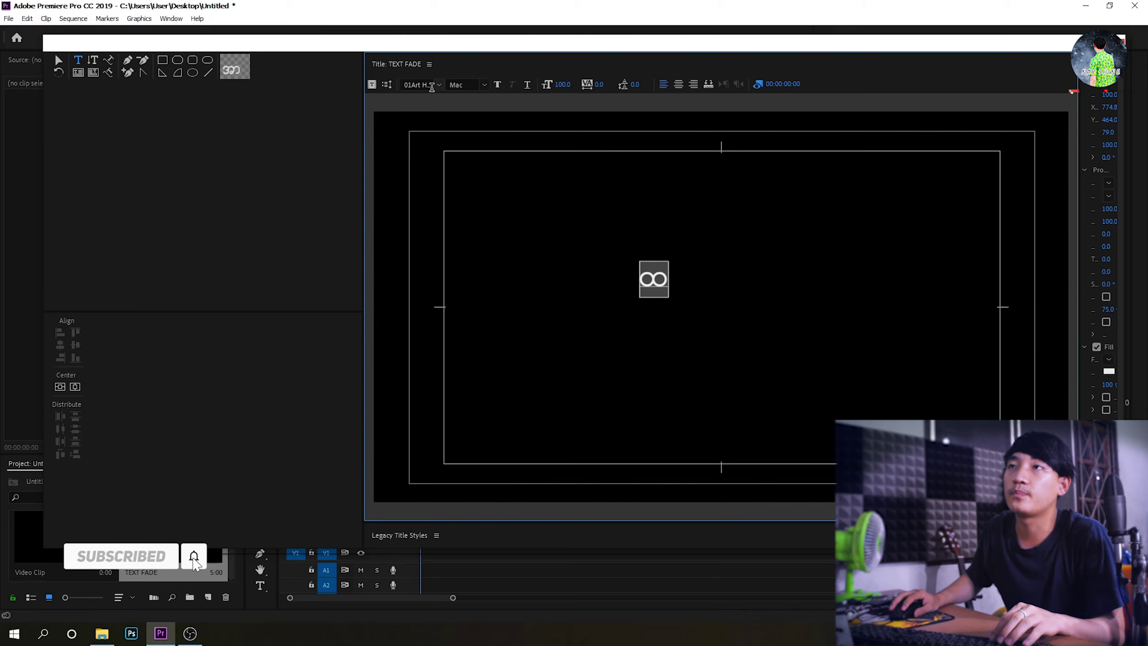
left_click(420, 84)
type("Arial")
key("Return")
left_click(484, 85)
left_click(498, 98)
left_click(483, 84)
left_click(497, 106)
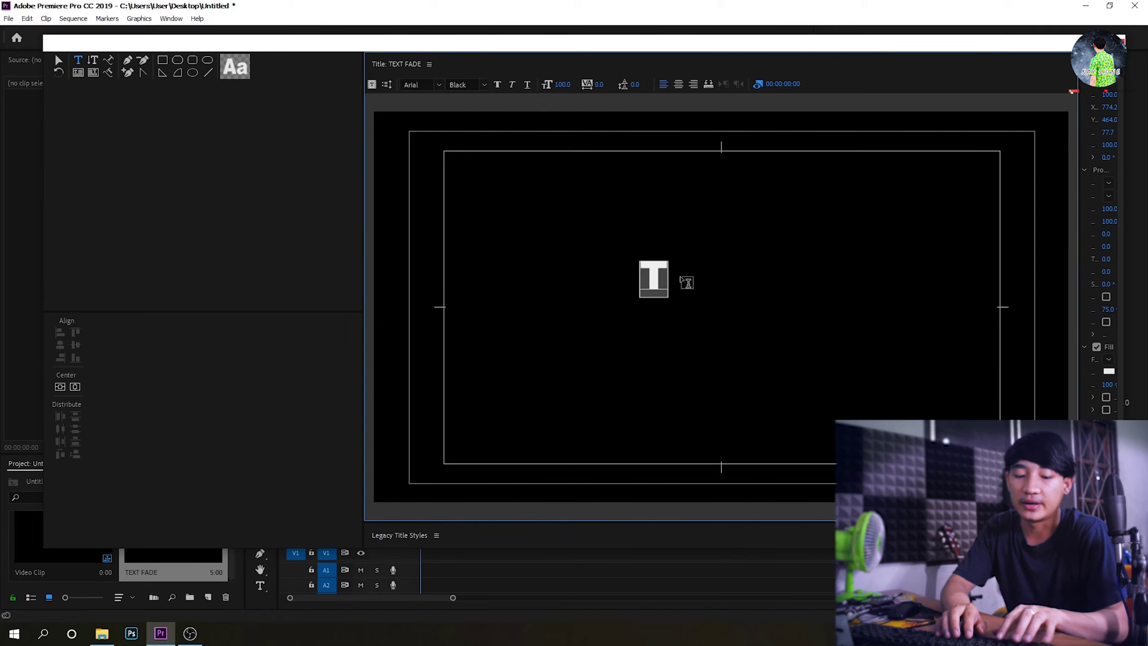
Type the title text 'TEXT FADE'
type("EX")
key("BackSpace")
key("BackSpace")
type("TEXT T")
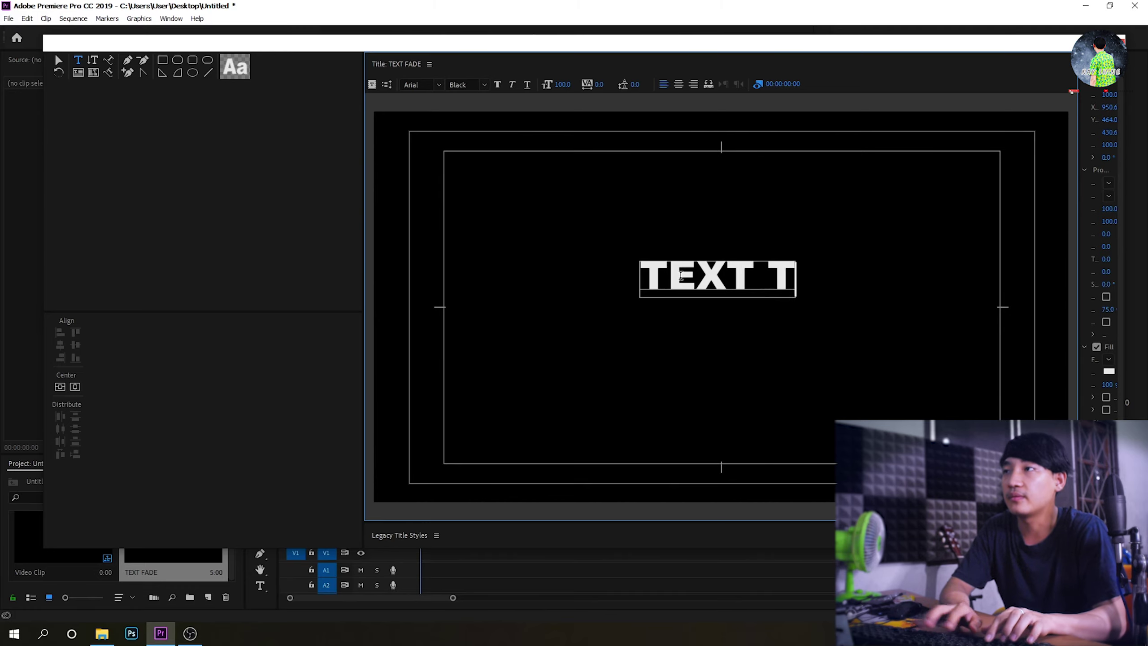
key("BackSpace")
type("FADE")
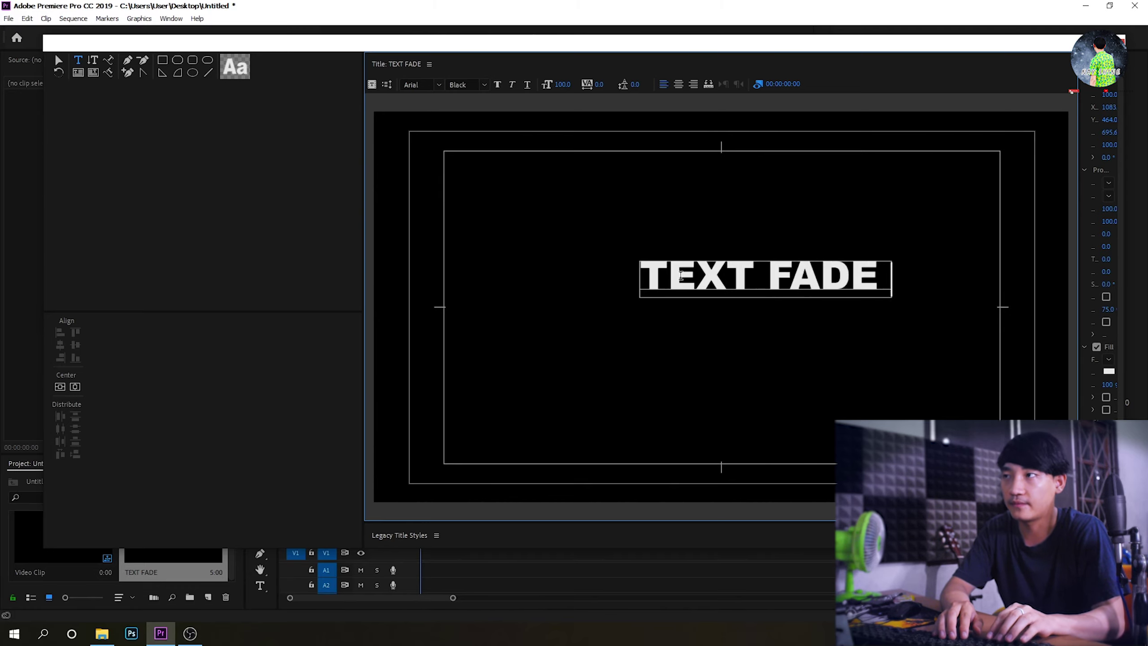
key("BackSpace")
key("BackSpace")
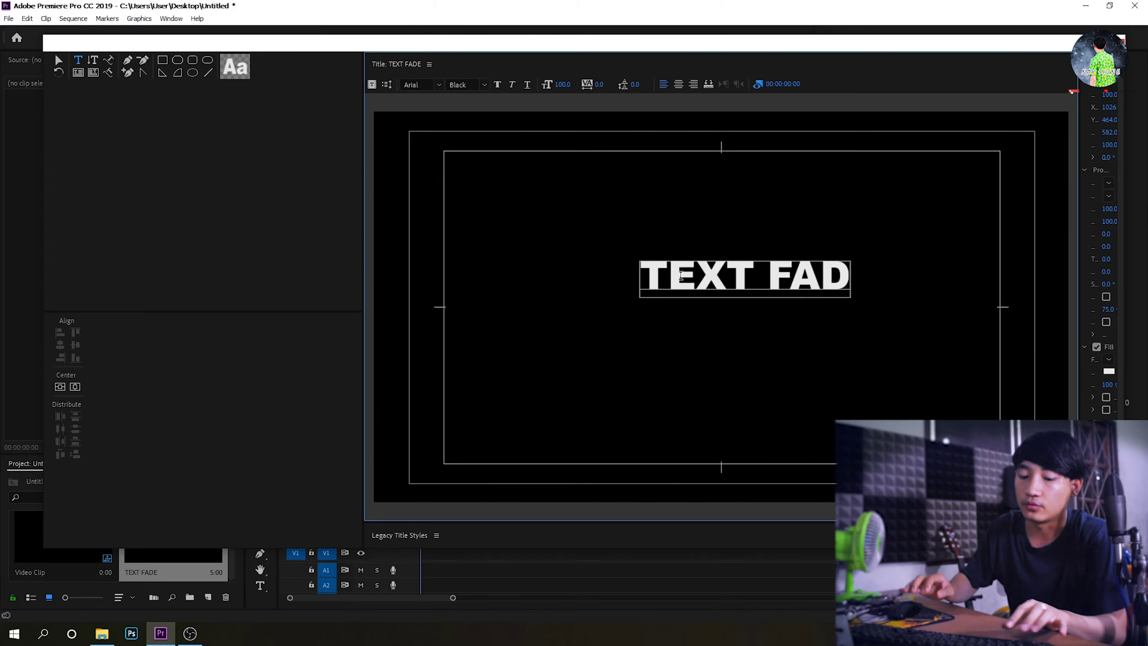
type("E")
key("Escape")
Fill the text white and centre it horizontally and vertically in the frame
key("ctrl+a")
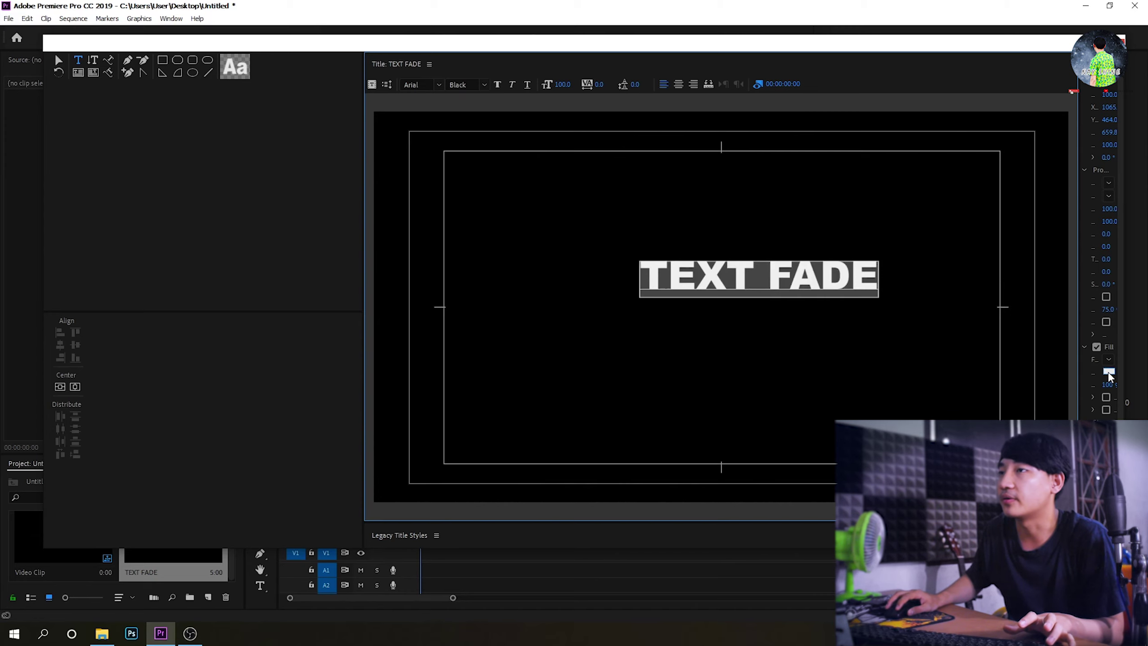
left_click(1109, 371)
left_click(706, 251)
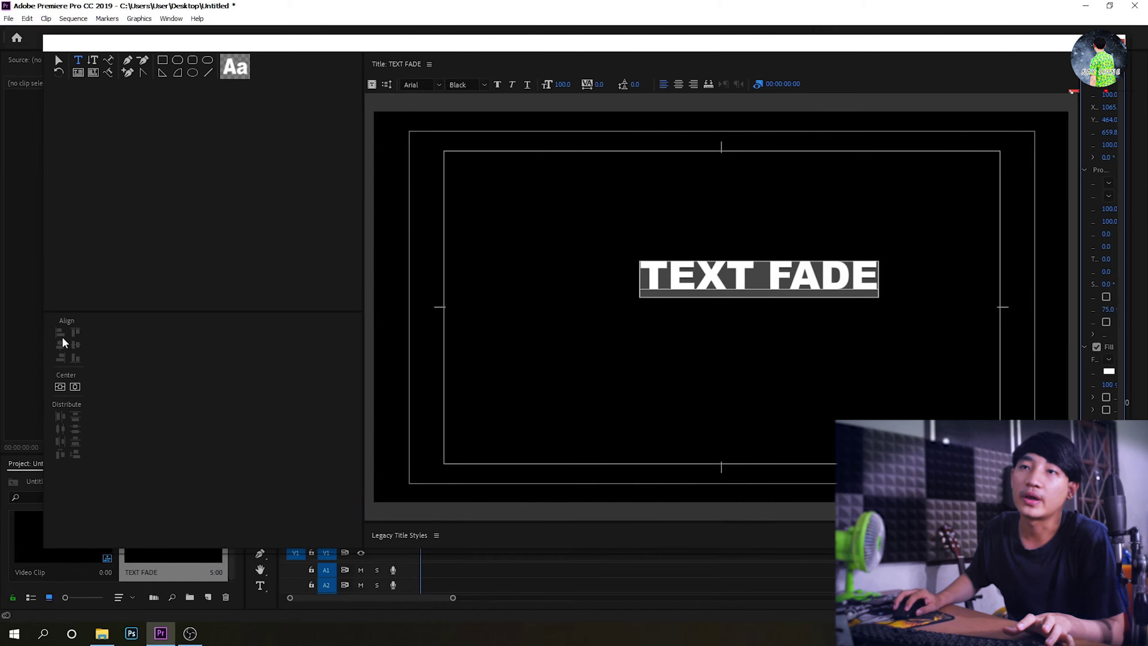
left_click(60, 386)
left_click(75, 386)
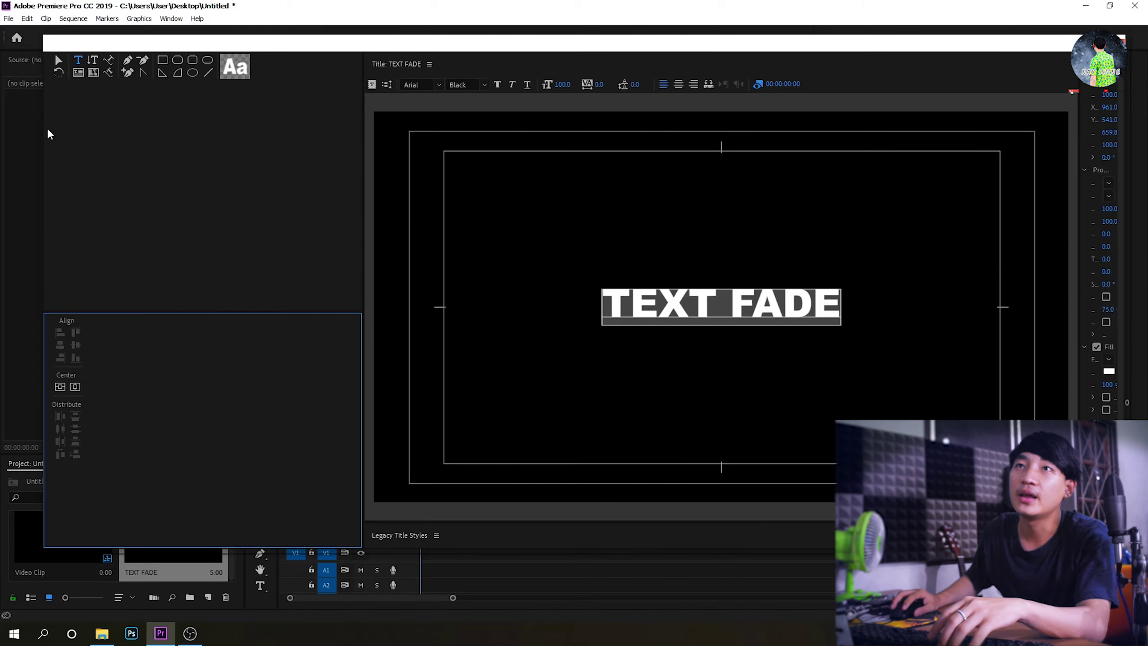
left_click(59, 61)
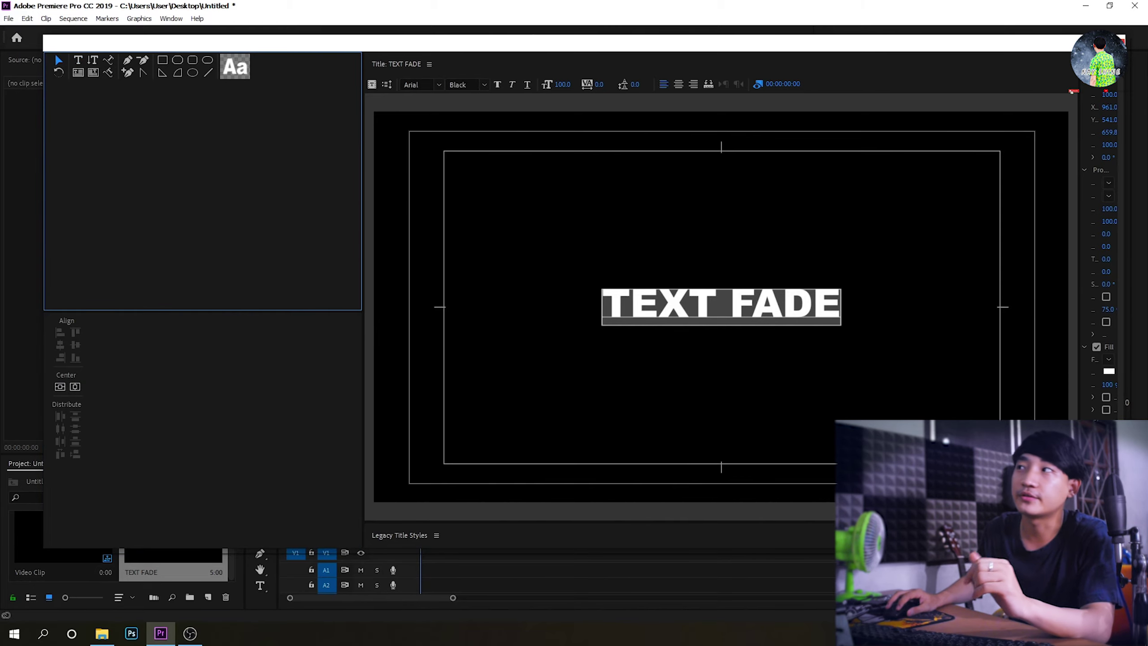
Close the titler and place the TEXT FADE title on video track V1
key("ctrl+w")
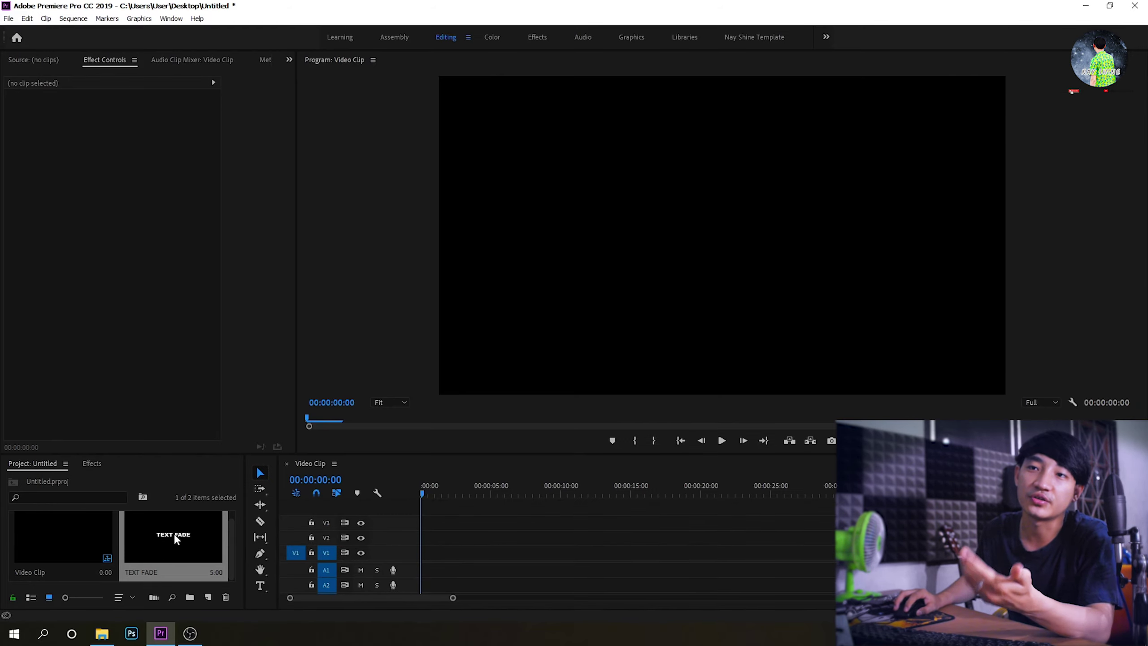
left_click_drag(173, 533, 457, 551)
key("equal")
key("equal")
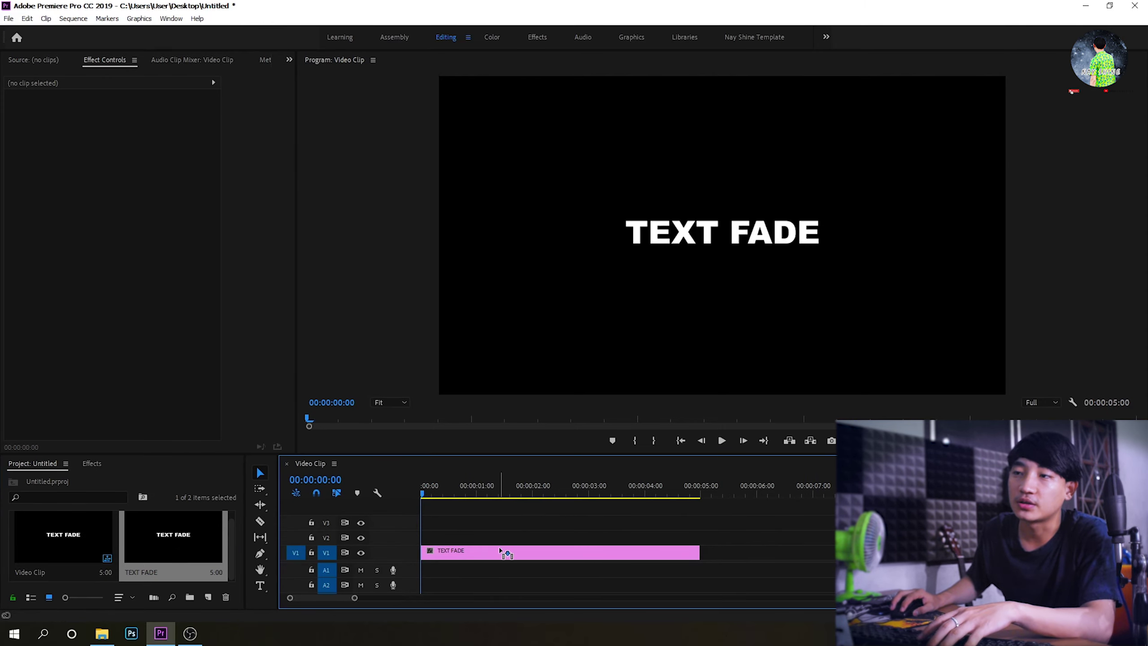
Select the TEXT FADE clip and widen the Effect Controls panel
left_click(502, 548)
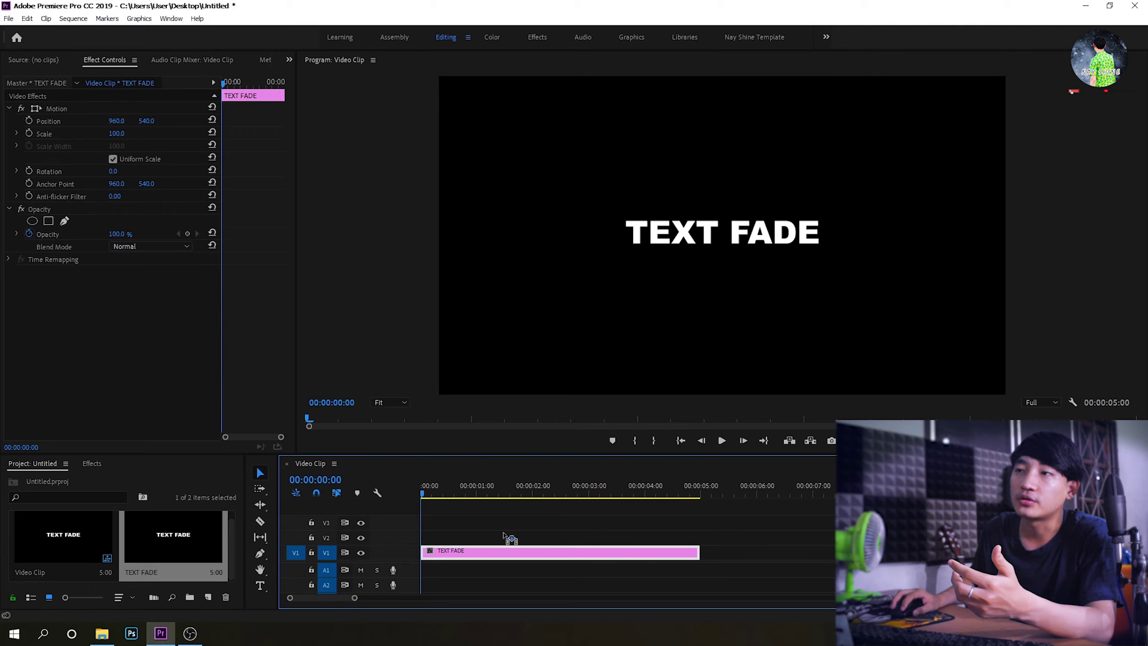
left_click(551, 518)
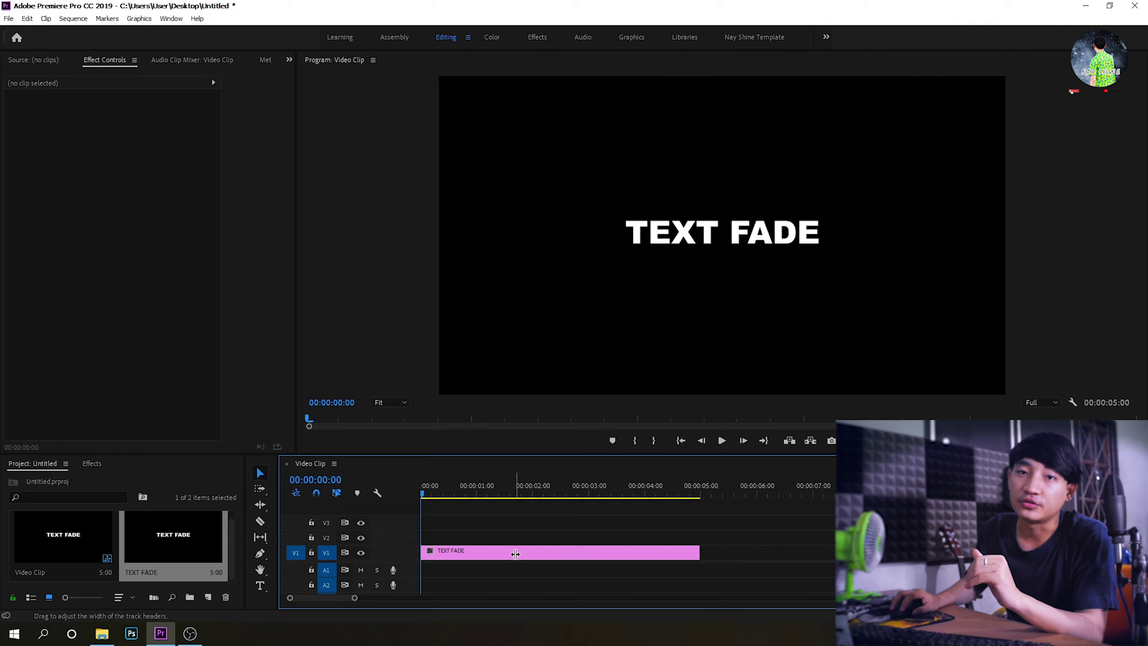
left_click(535, 549)
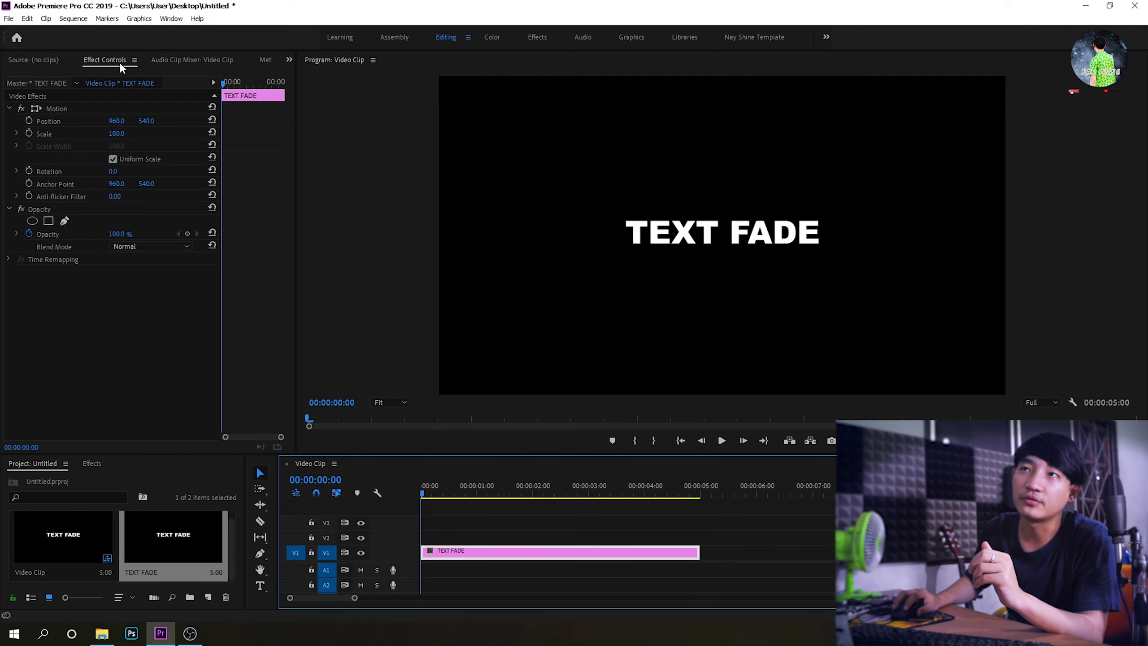
left_click_drag(296, 127, 435, 128)
left_click_drag(325, 273, 251, 263)
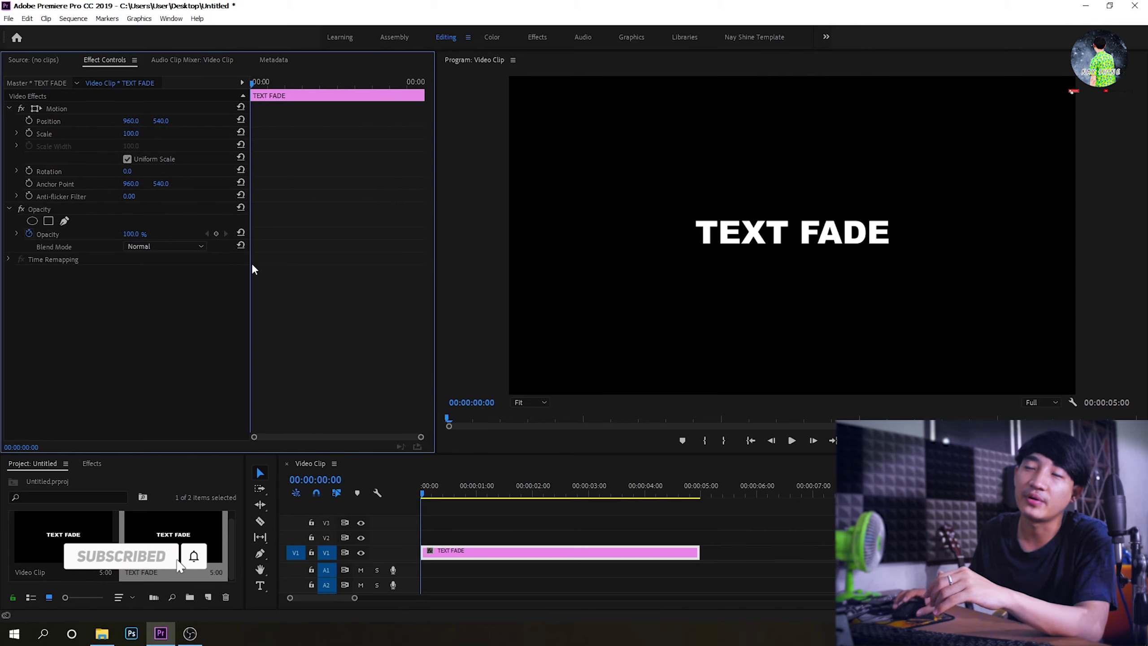
Add a four-point polygon opacity mask and drag its corners to enclose TEXT FADE
left_click(44, 205)
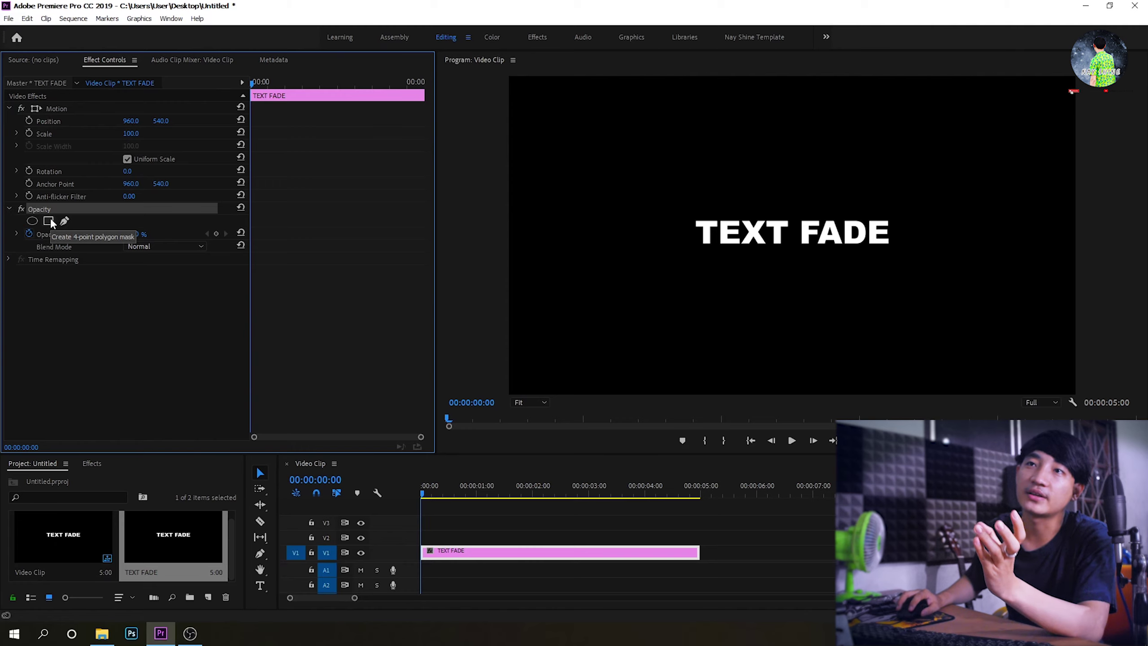
left_click(48, 221)
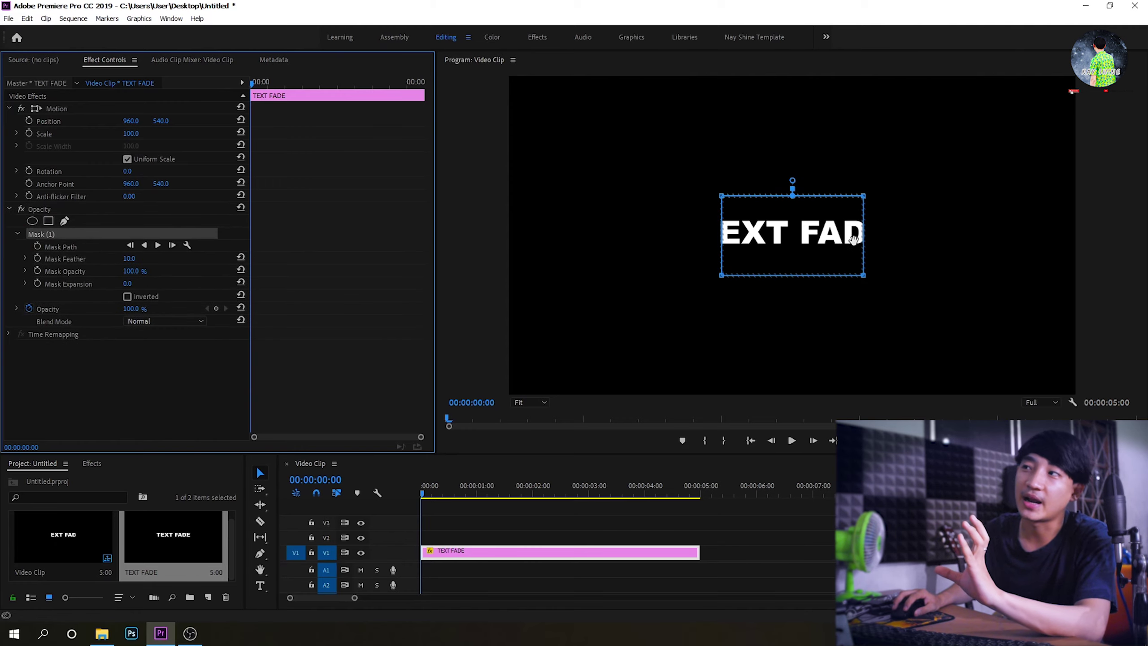
mouse_move(840, 241)
left_mouse_down()
mouse_move(724, 239)
mouse_move(942, 237)
mouse_move(796, 238)
mouse_move(844, 237)
left_mouse_up()
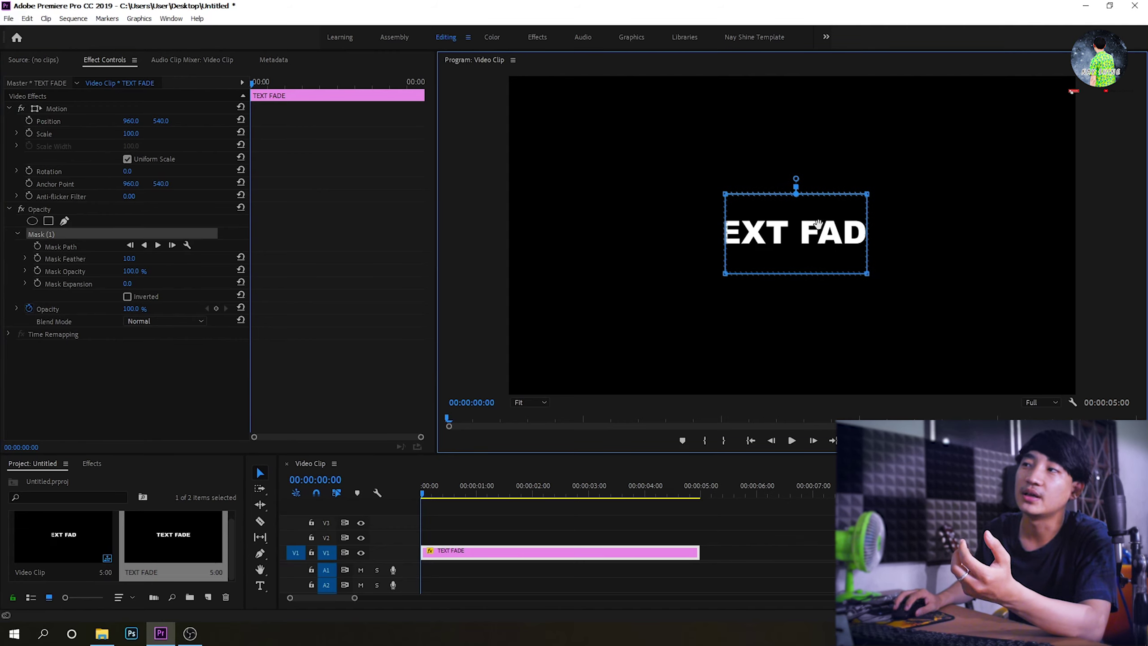
left_click_drag(725, 196, 663, 185)
left_click_drag(728, 275, 659, 269)
left_click_drag(868, 275, 925, 277)
left_click_drag(868, 196, 921, 184)
mouse_move(874, 226)
left_mouse_down()
mouse_move(614, 221)
mouse_move(981, 221)
mouse_move(719, 221)
mouse_move(883, 226)
mouse_move(868, 223)
left_mouse_up()
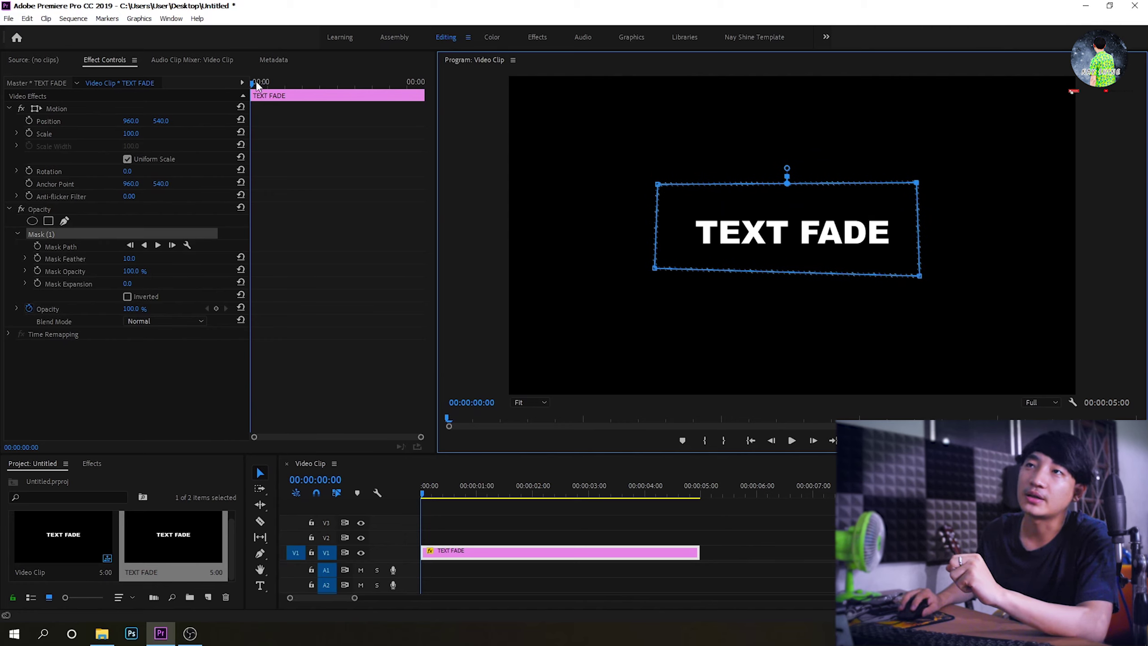
Move the playhead to 00:00:00:12, realigning the mask over the title
mouse_move(259, 87)
left_mouse_down()
mouse_move(277, 91)
mouse_move(261, 89)
left_mouse_up()
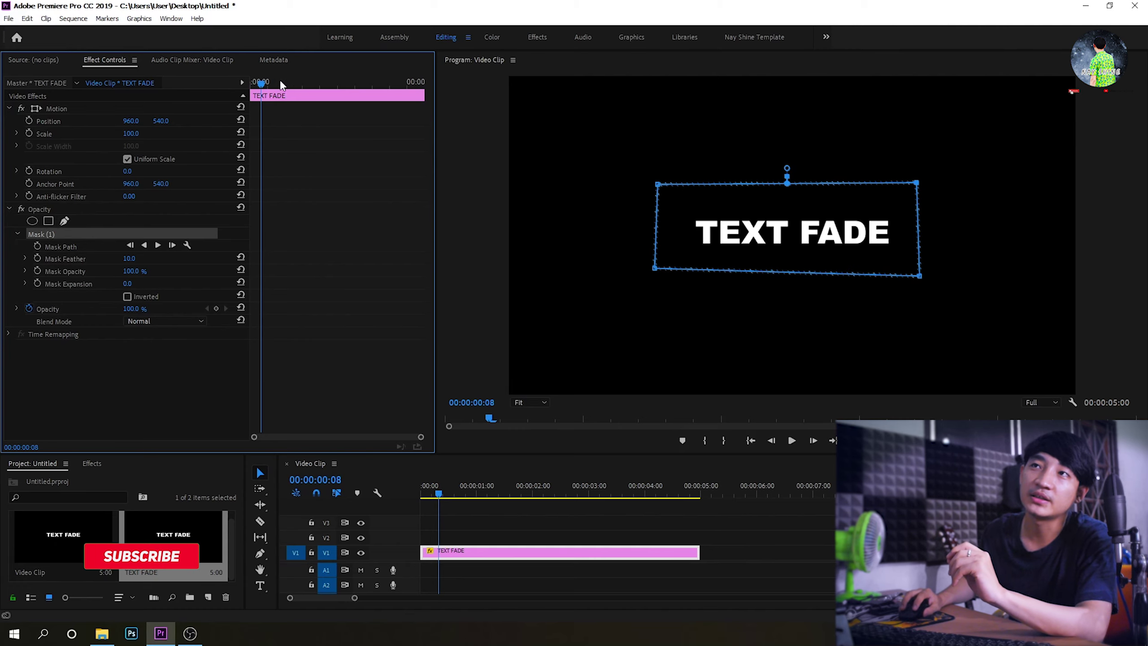
left_click_drag(262, 86, 266, 86)
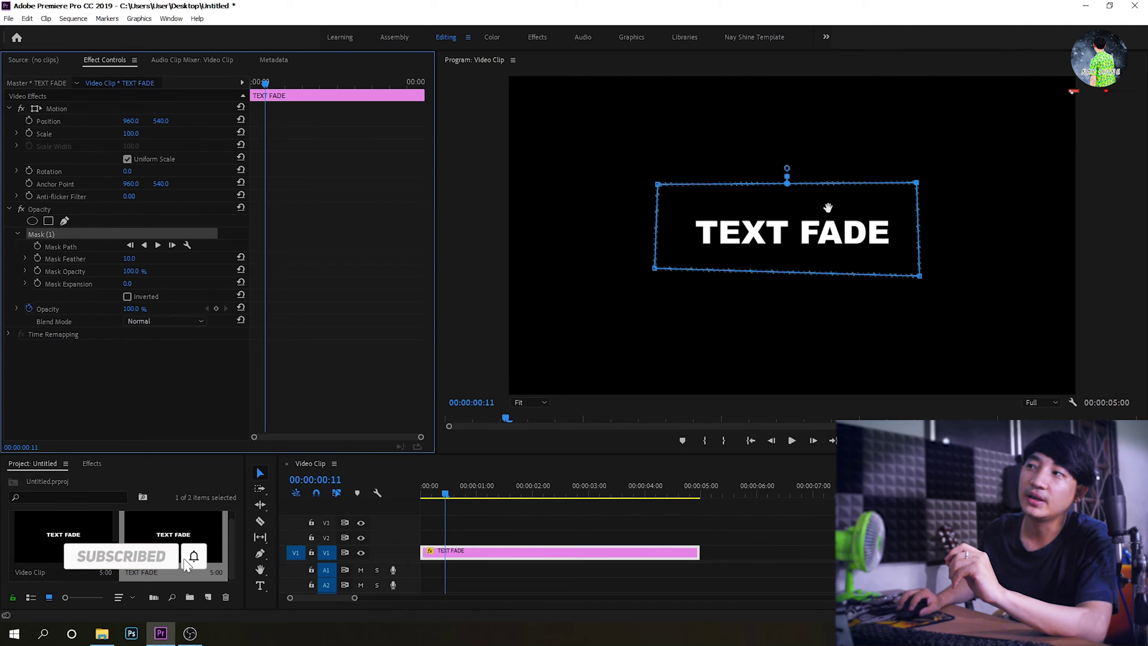
left_click_drag(815, 233, 843, 231)
left_click_drag(266, 89, 267, 86)
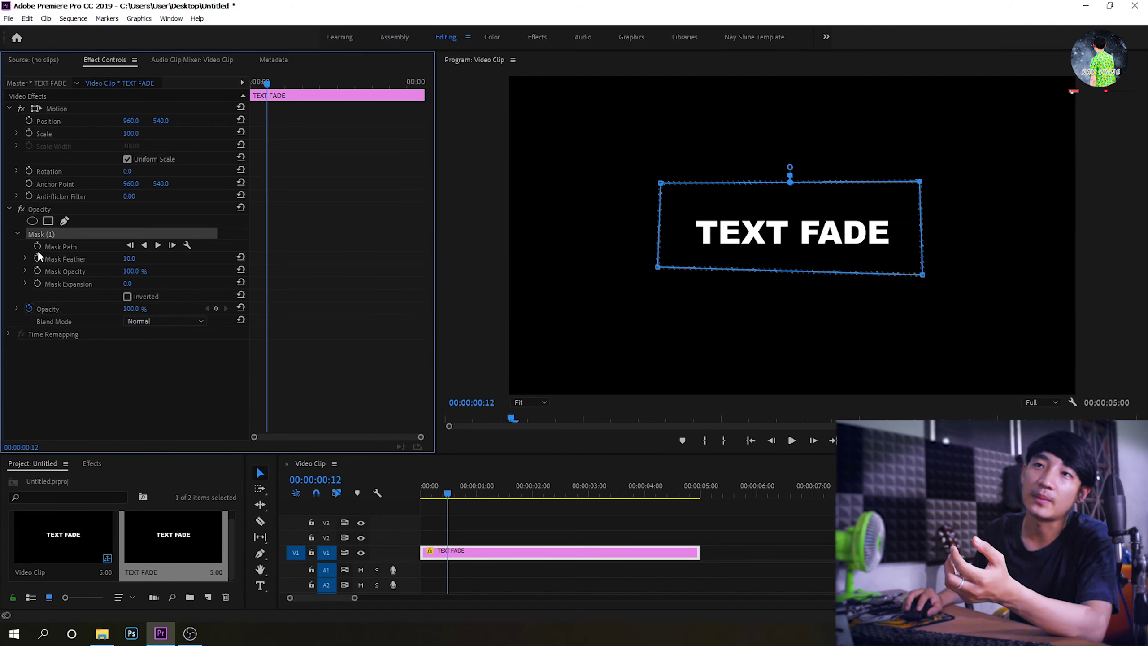
Keyframe Mask Path at 12 frames, then slide the mask left off the text at 00:00:00:00
left_click(67, 247)
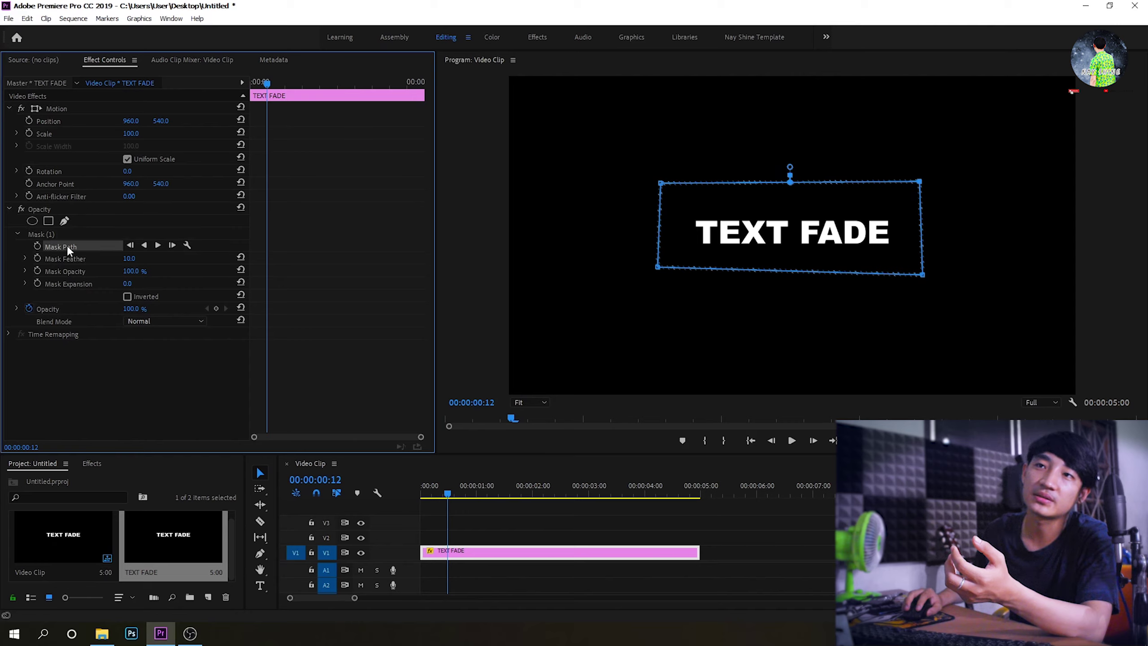
left_click(37, 246)
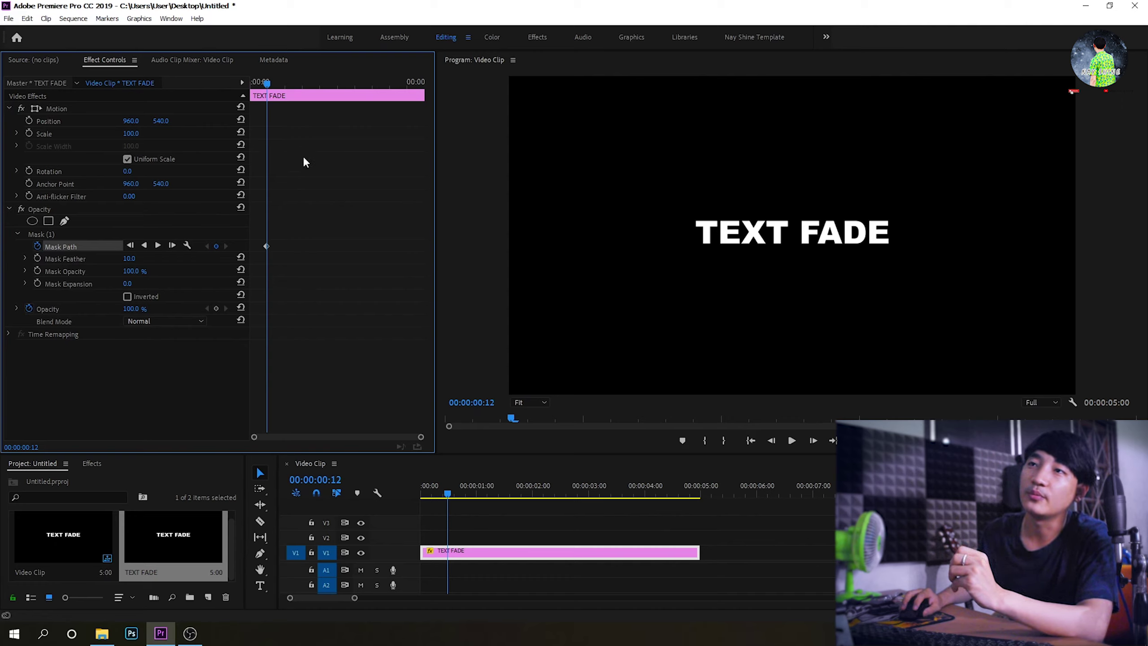
left_click_drag(267, 84, 248, 84)
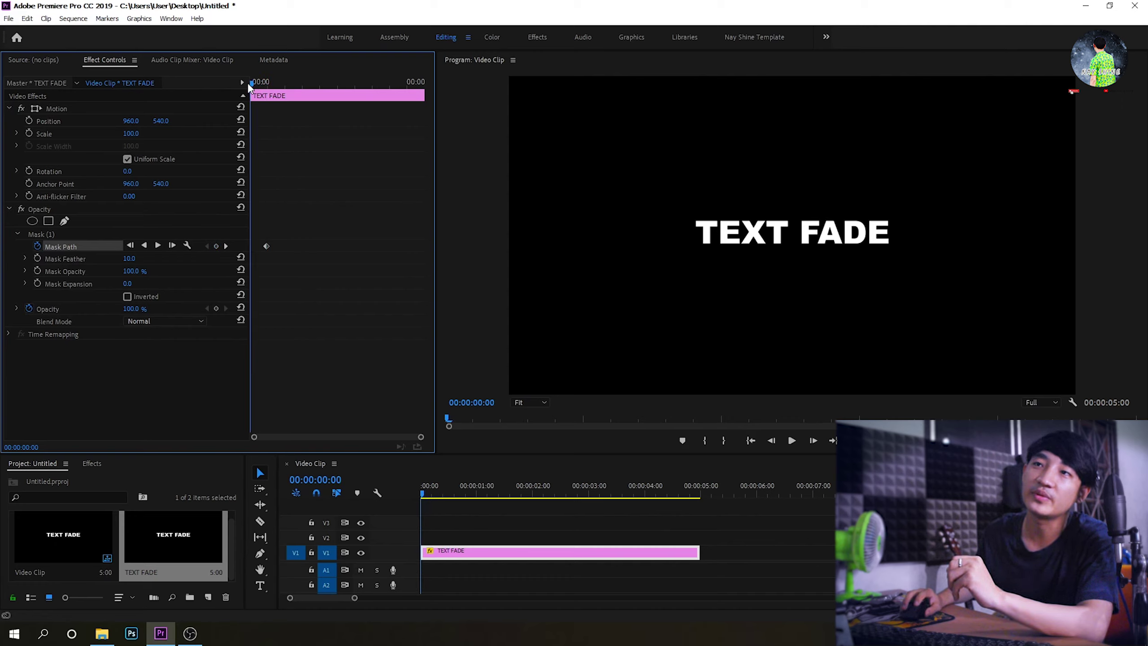
left_click(93, 233)
left_click_drag(844, 230, 474, 227)
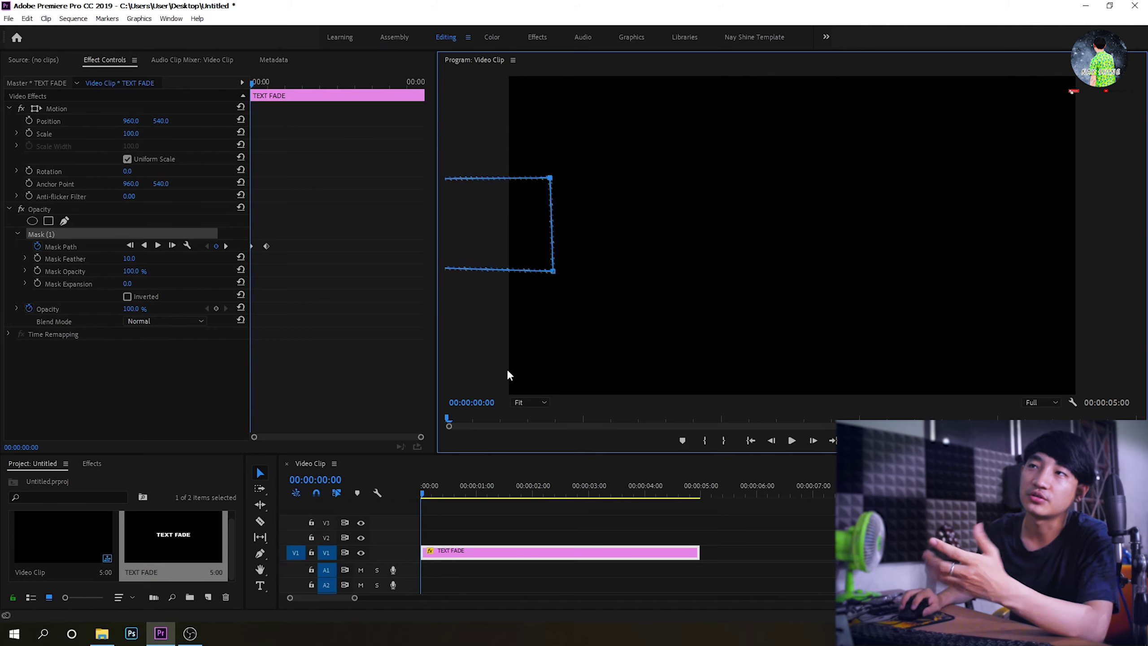
Reselect the title clip and play back the reveal animation
left_click(321, 241)
left_click(637, 527)
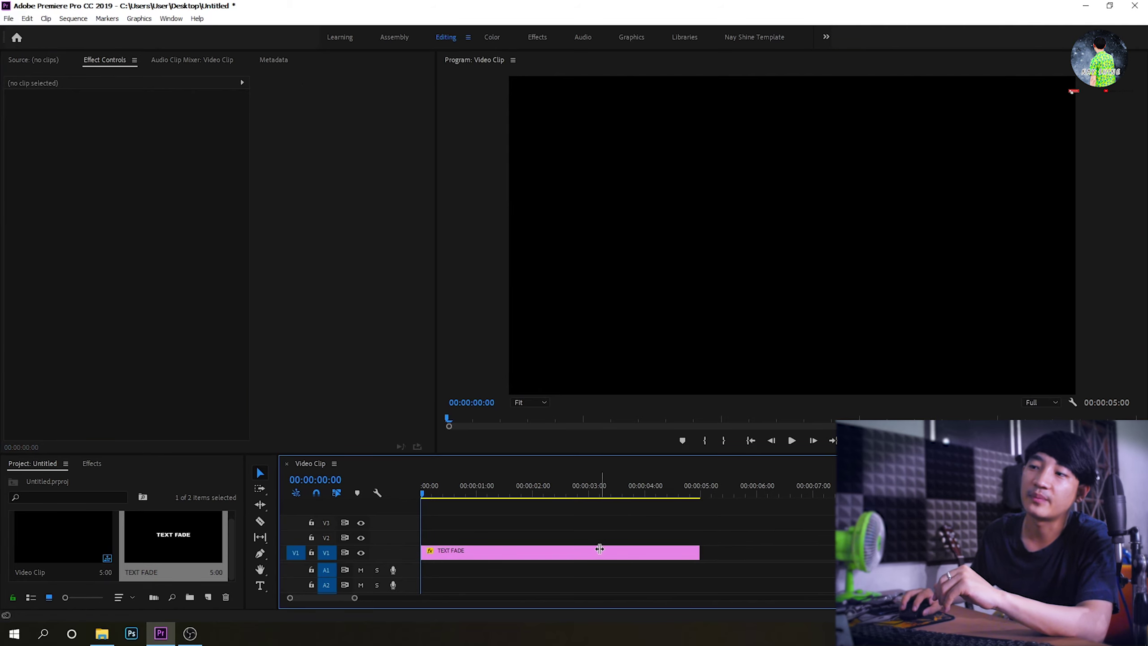
left_click(597, 550)
key("space")
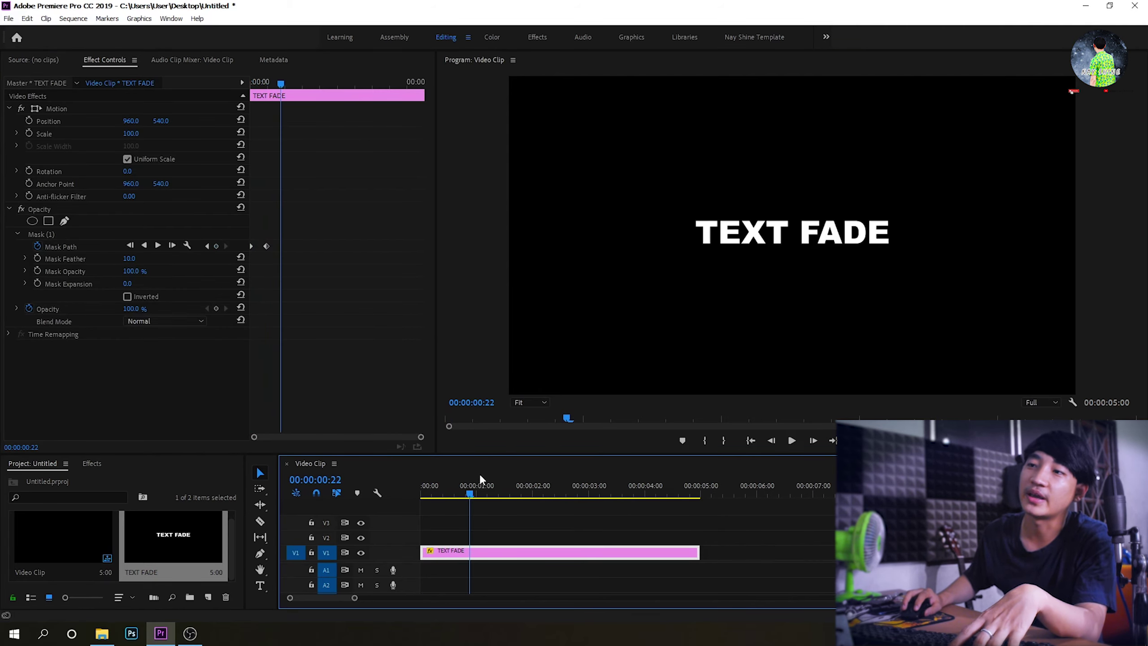
key("space")
key("Home")
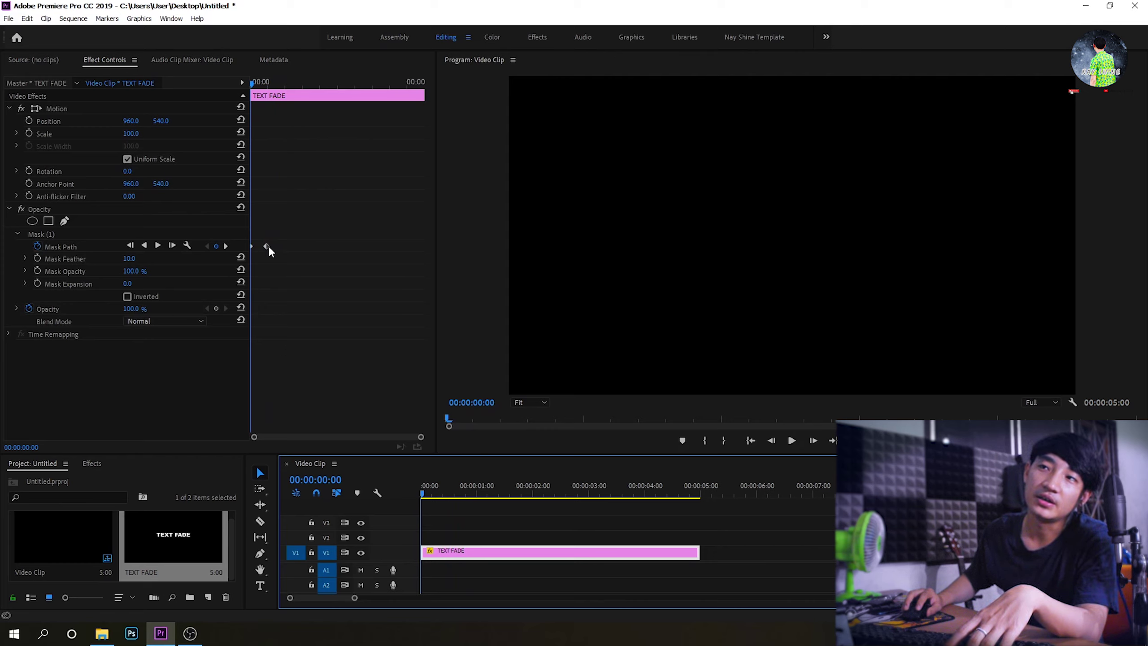
Drag the end Mask Path keyframe past the one-second mark and preview the slower reveal
left_click_drag(266, 245, 296, 246)
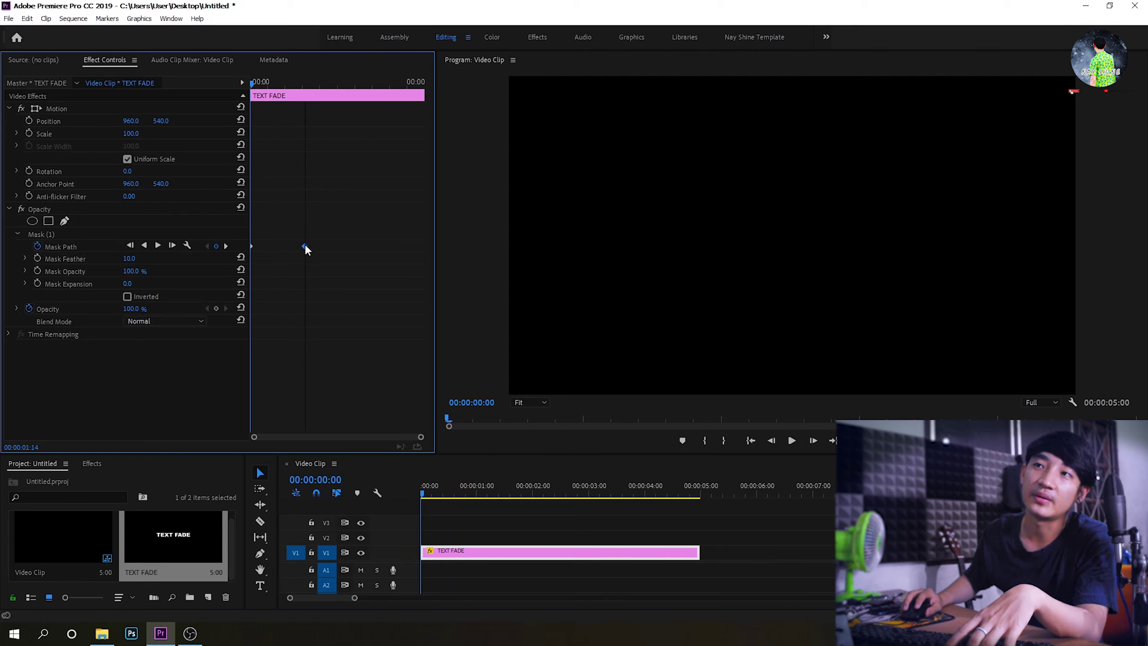
key("space")
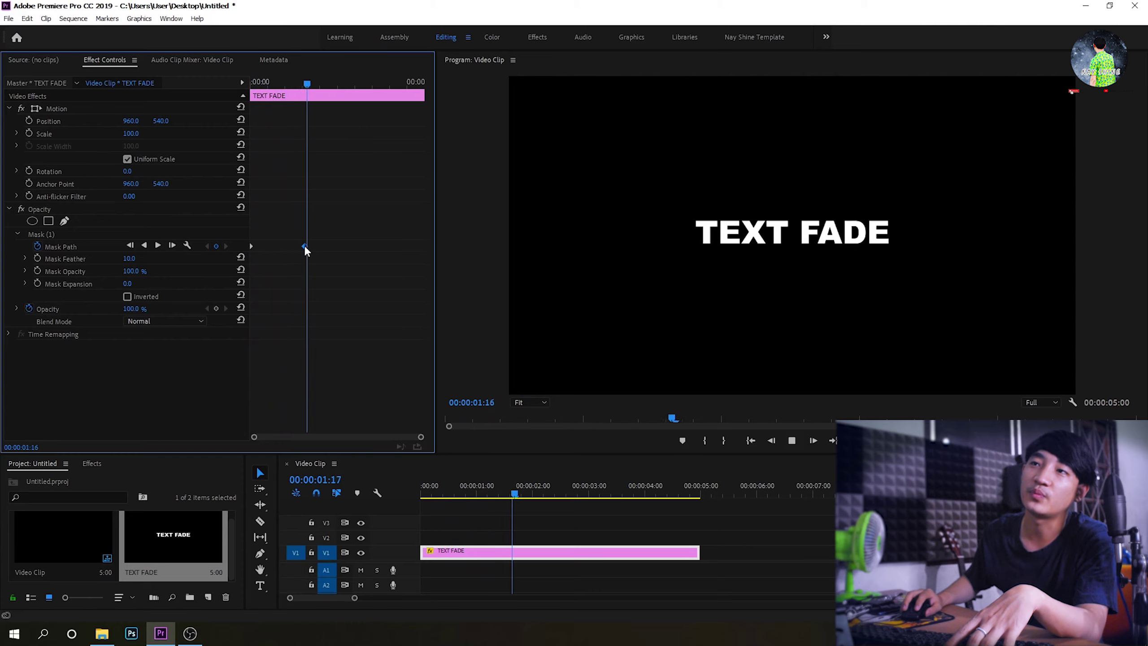
left_click_drag(304, 245, 312, 246)
key("Home")
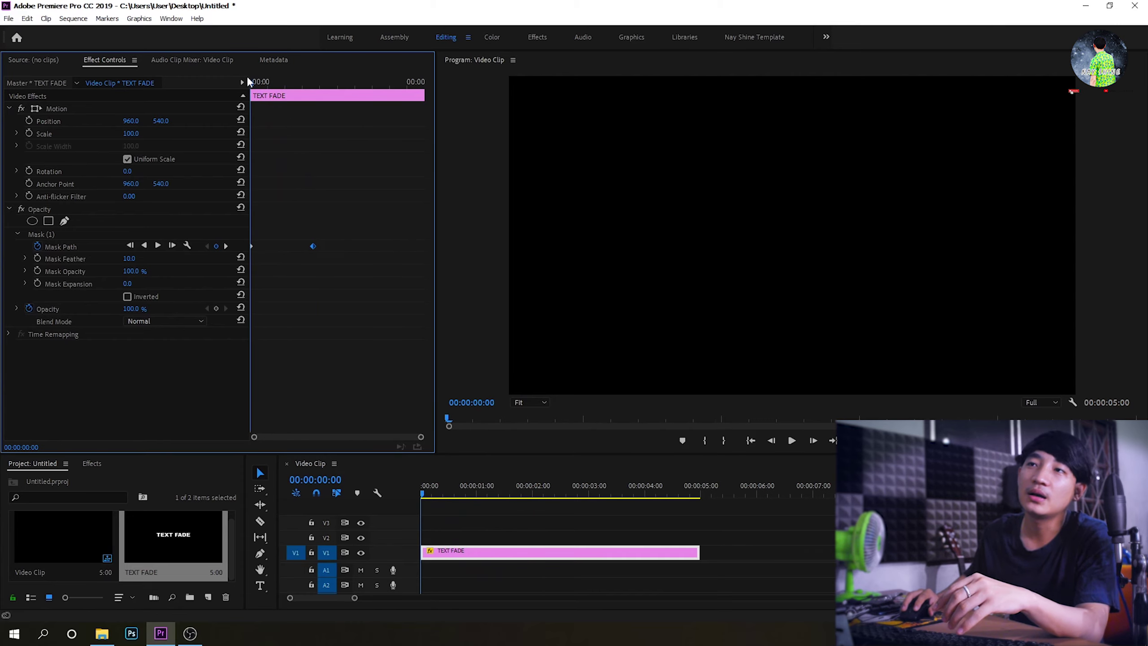
mouse_move(248, 80)
left_mouse_down()
mouse_move(293, 91)
mouse_move(249, 89)
left_mouse_up()
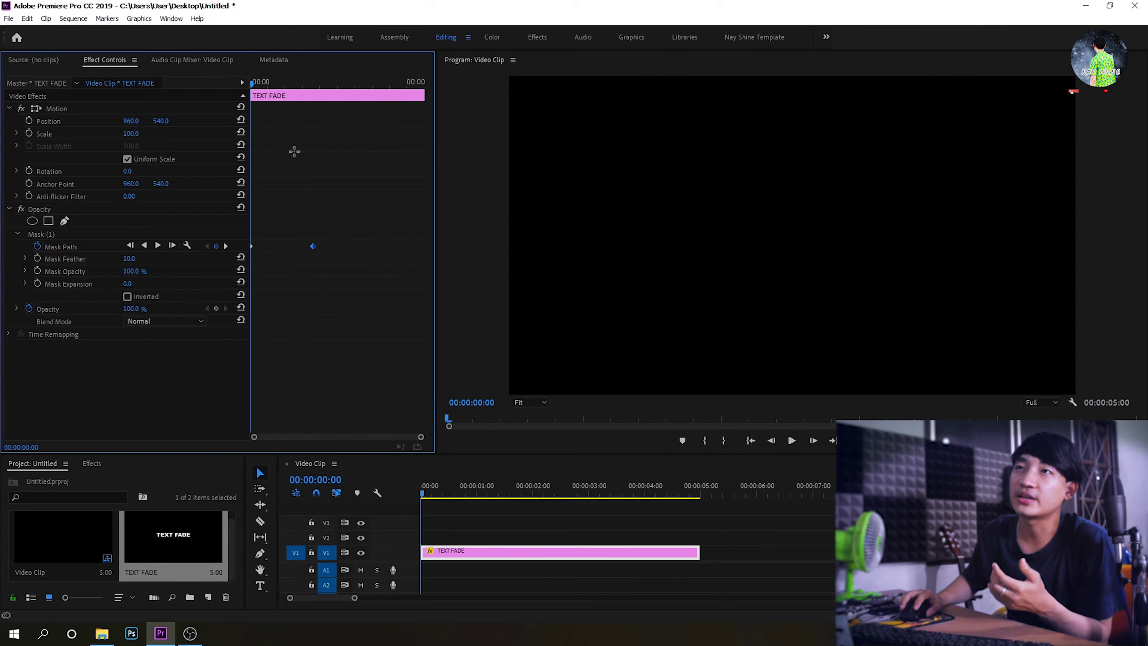
key("space")
key("space")
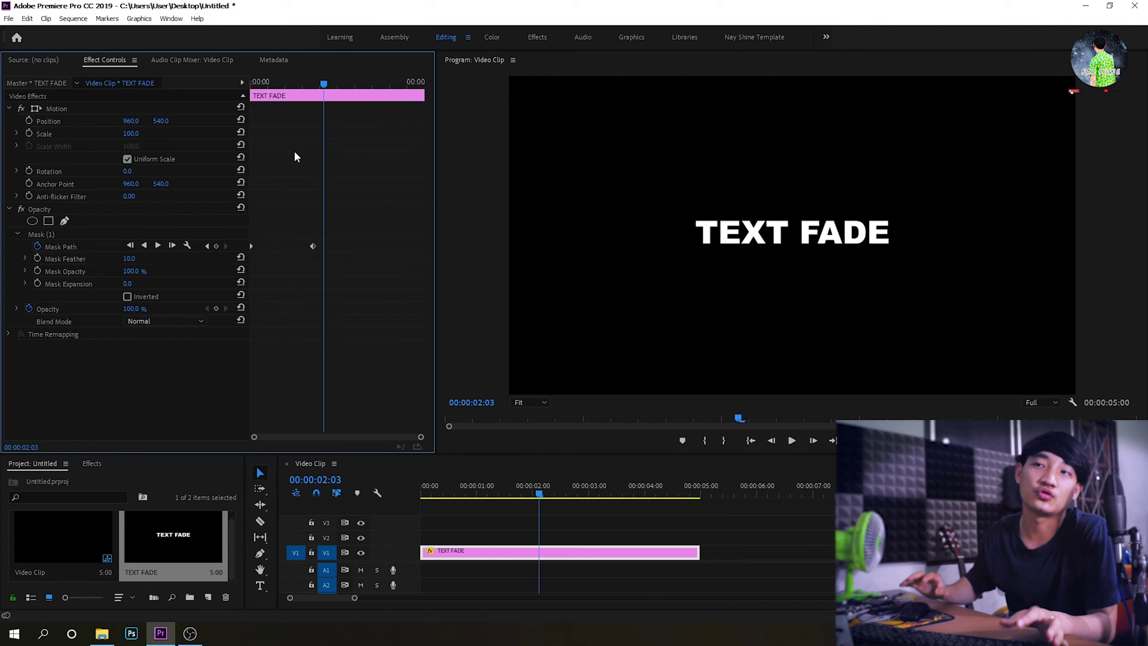
key("Home")
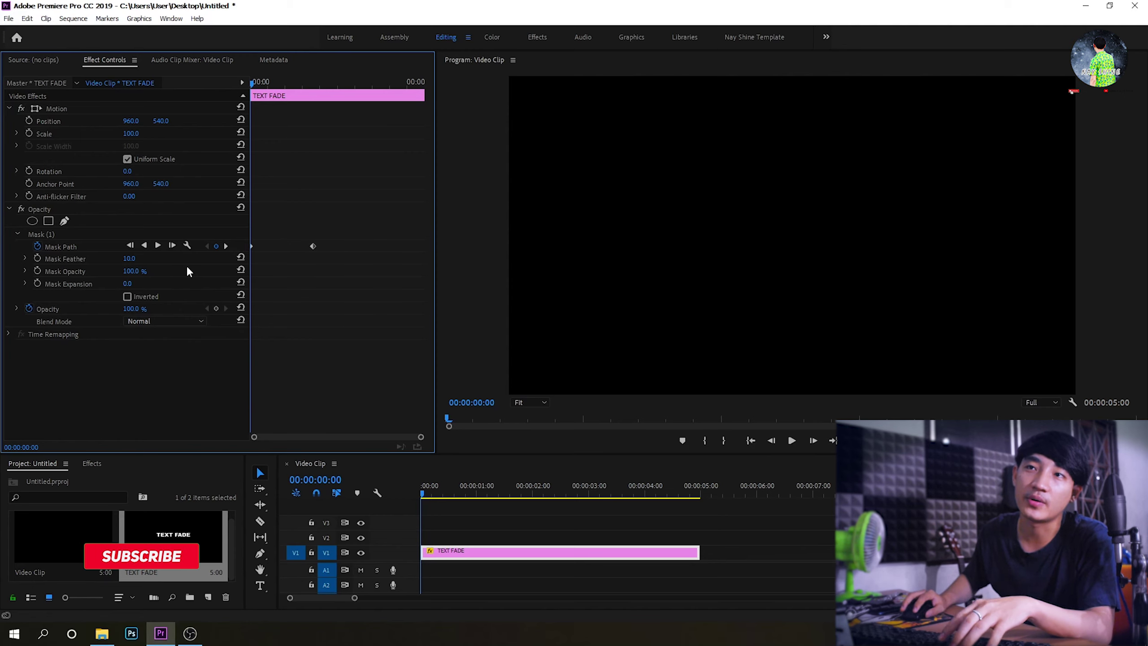
Set Mask Feather to 300
left_click(88, 259)
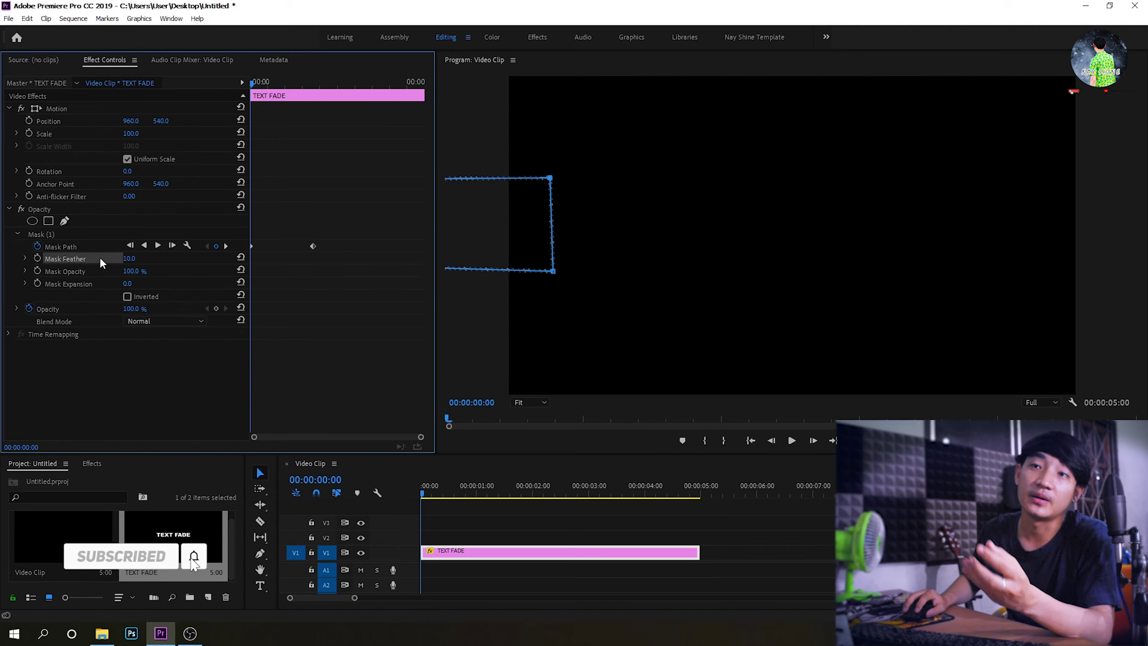
left_click_drag(132, 262, 143, 259)
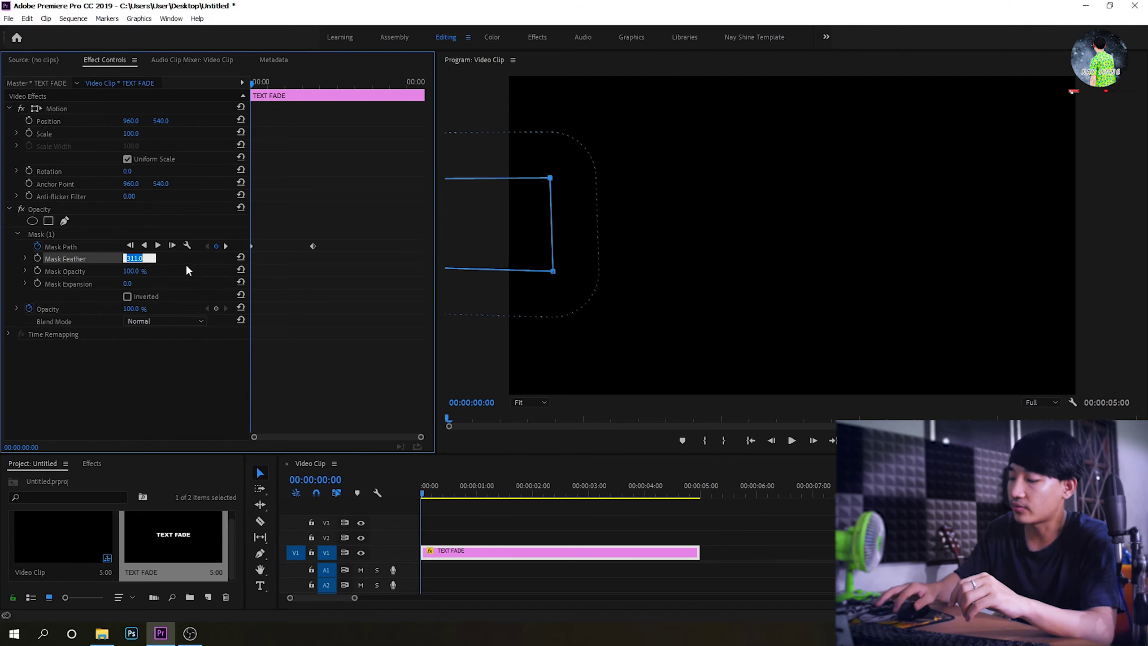
key("Return")
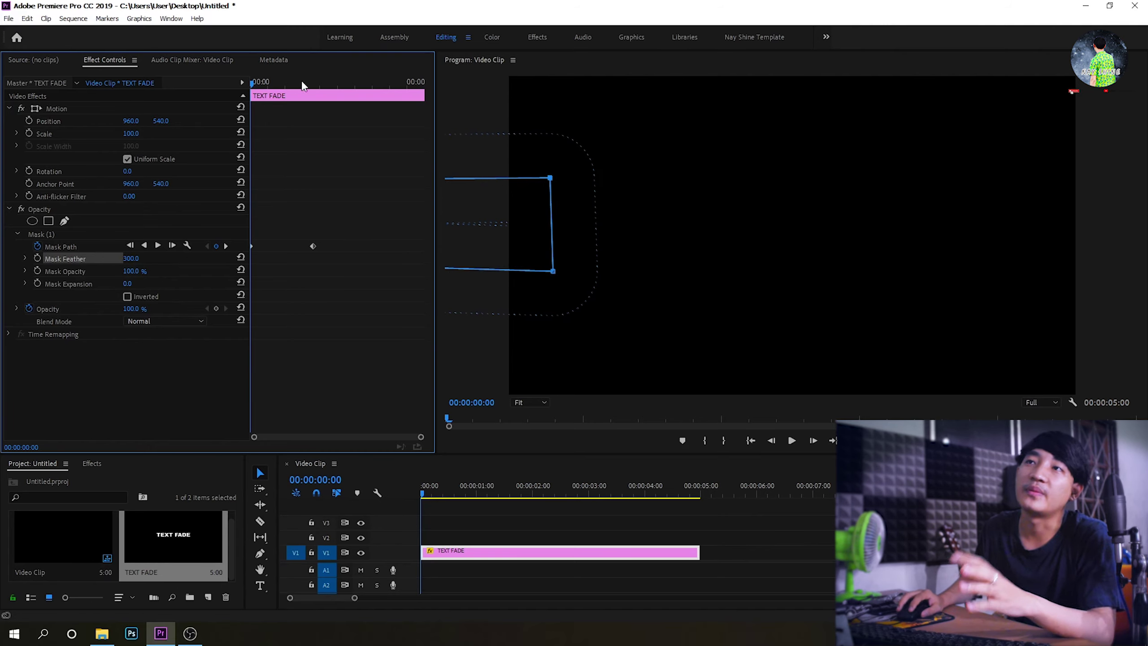
Reselect the title clip and play the feathered reveal from the start
mouse_move(264, 86)
left_mouse_down()
mouse_move(250, 81)
mouse_move(300, 80)
mouse_move(252, 82)
left_mouse_up()
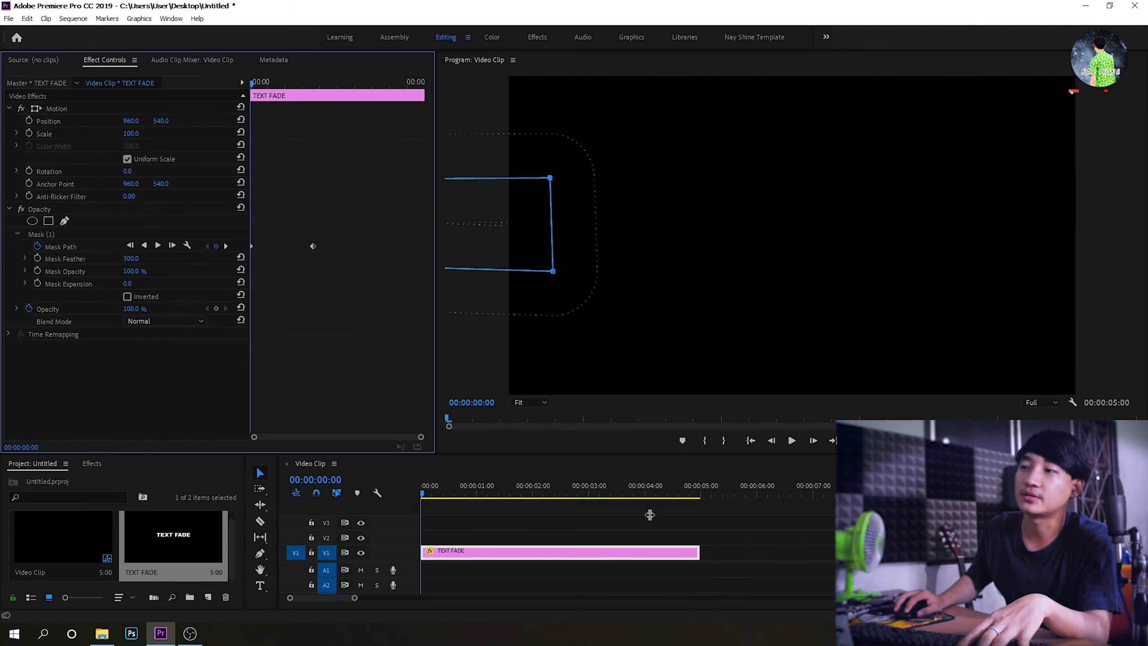
left_click(623, 533)
left_click(618, 551)
key("space")
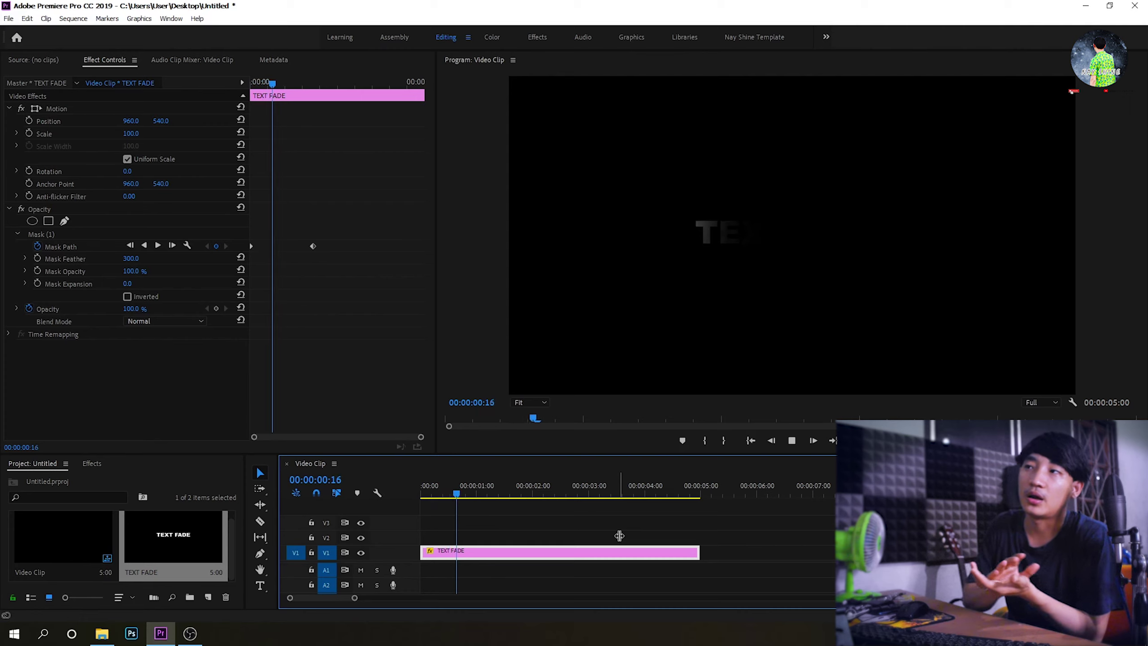
key("space")
key("Home")
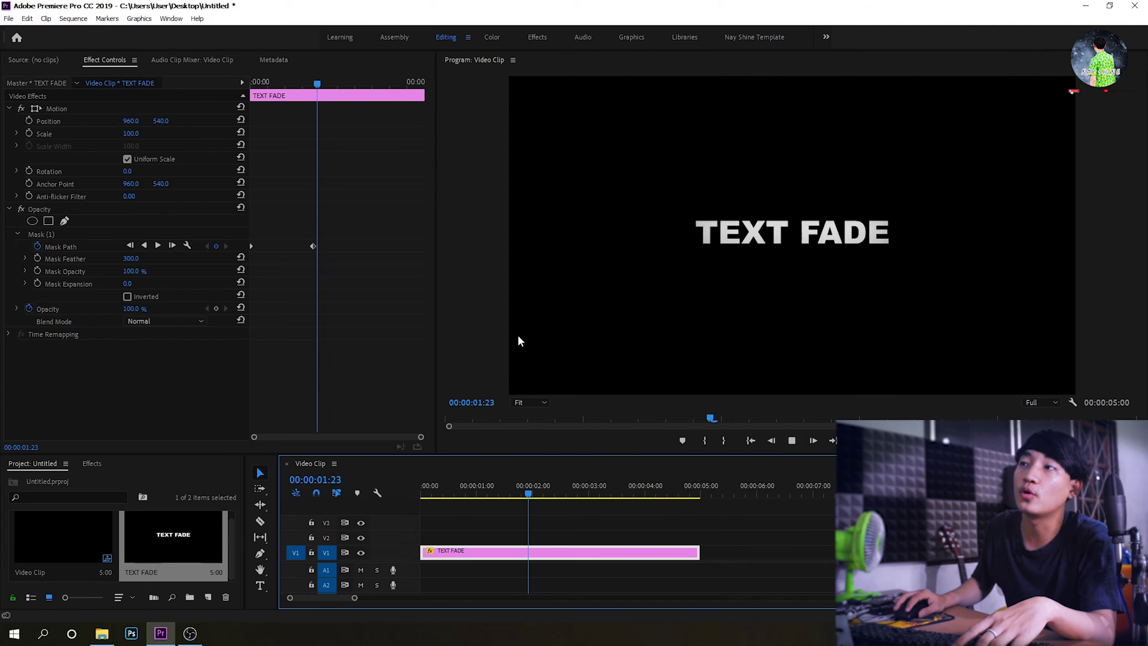
Scrub through the reveal, set Mask Feather to 148, and play the animation
left_click_drag(271, 83, 220, 77)
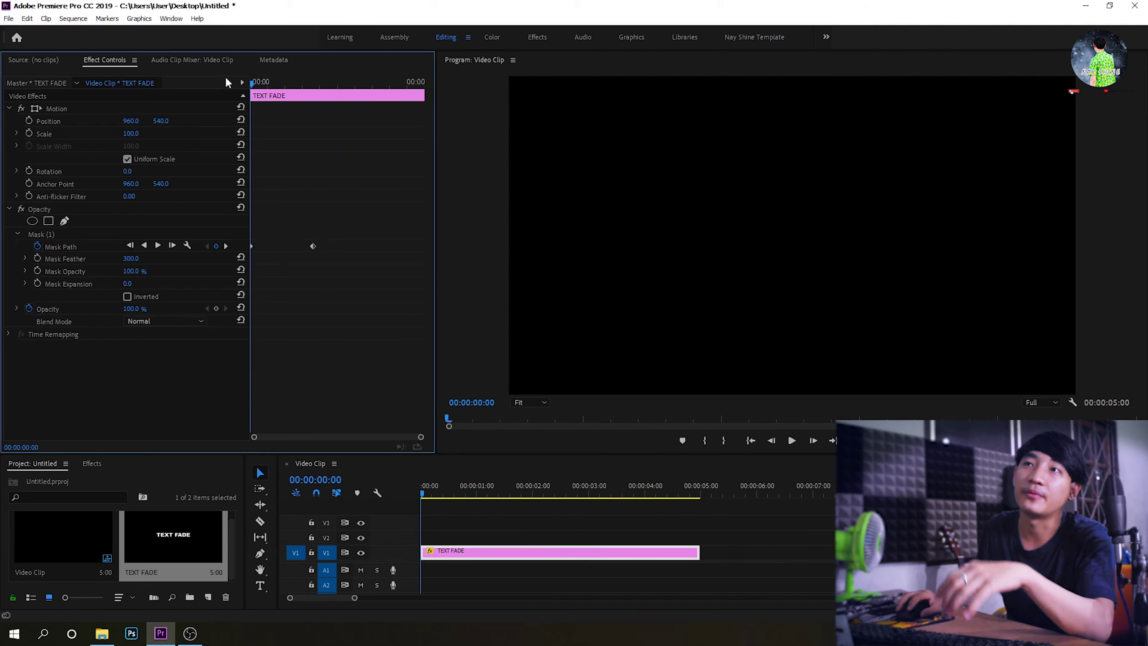
left_click_drag(315, 82, 287, 181)
mouse_move(299, 110)
left_mouse_down()
mouse_move(277, 106)
mouse_move(303, 91)
left_mouse_up()
left_click(77, 237)
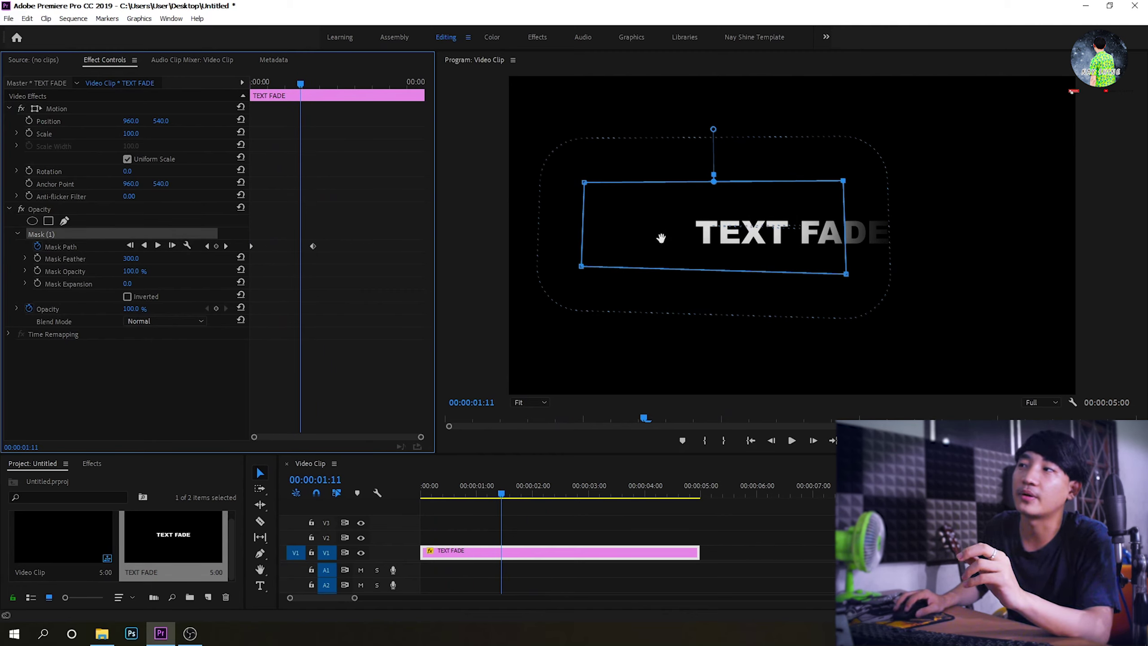
left_click_drag(132, 260, 180, 260)
left_click_drag(252, 83, 225, 80)
key("space")
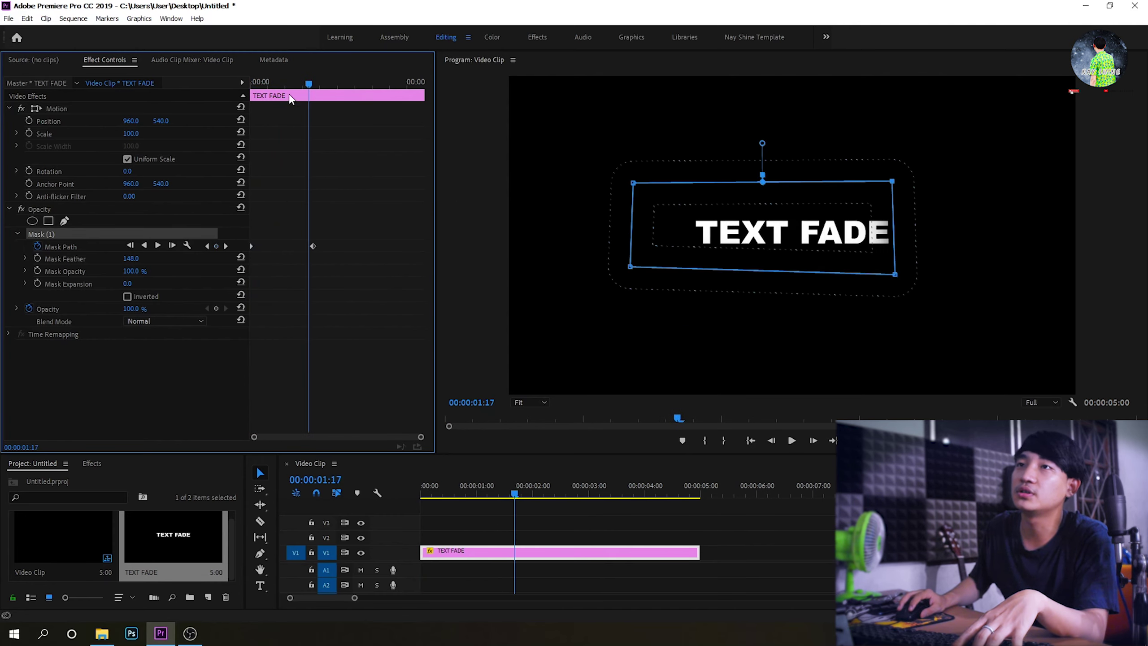
Tilt the mask by dragging its corners at the first frame and at 01:18
left_click_drag(305, 83, 242, 72)
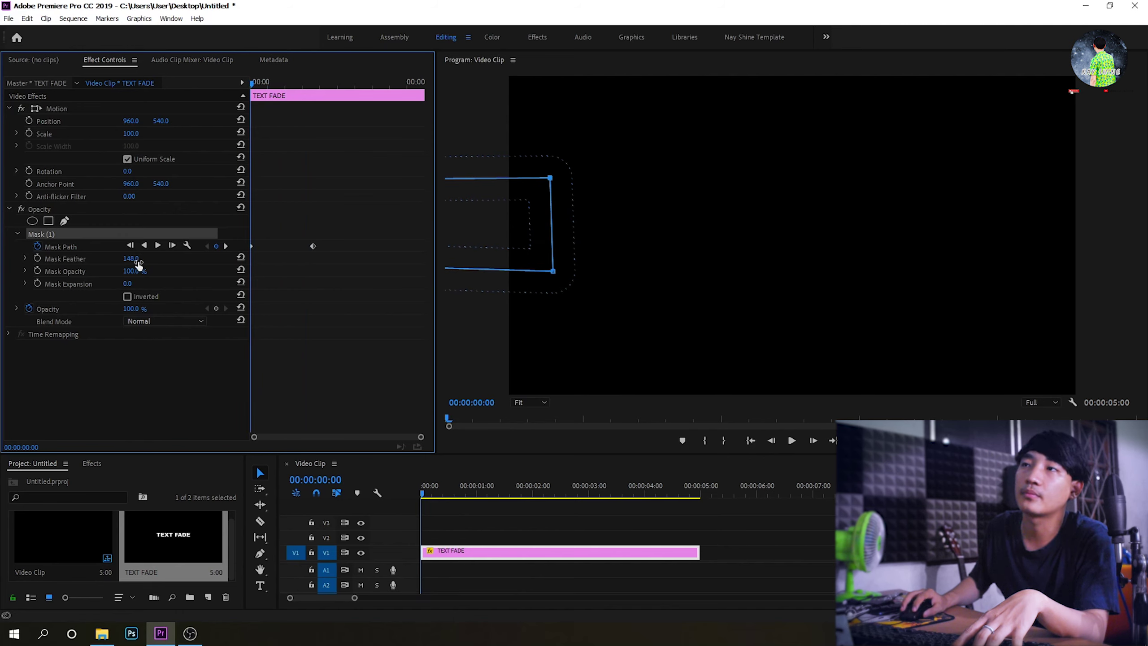
left_click_drag(556, 273, 559, 297)
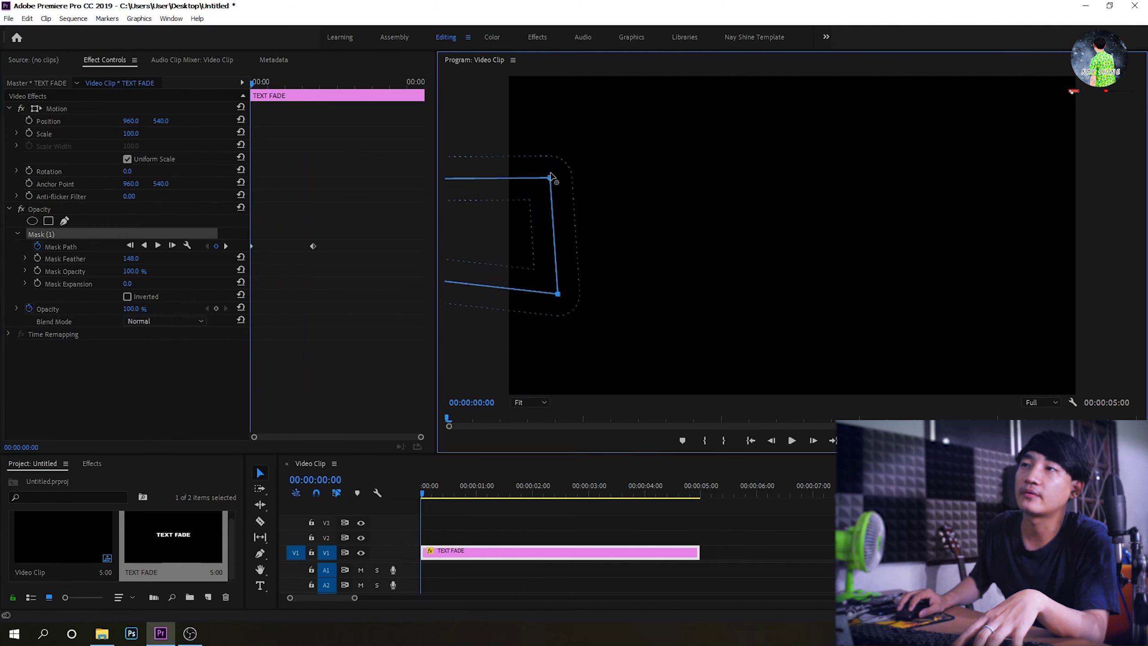
left_click_drag(550, 178, 563, 162)
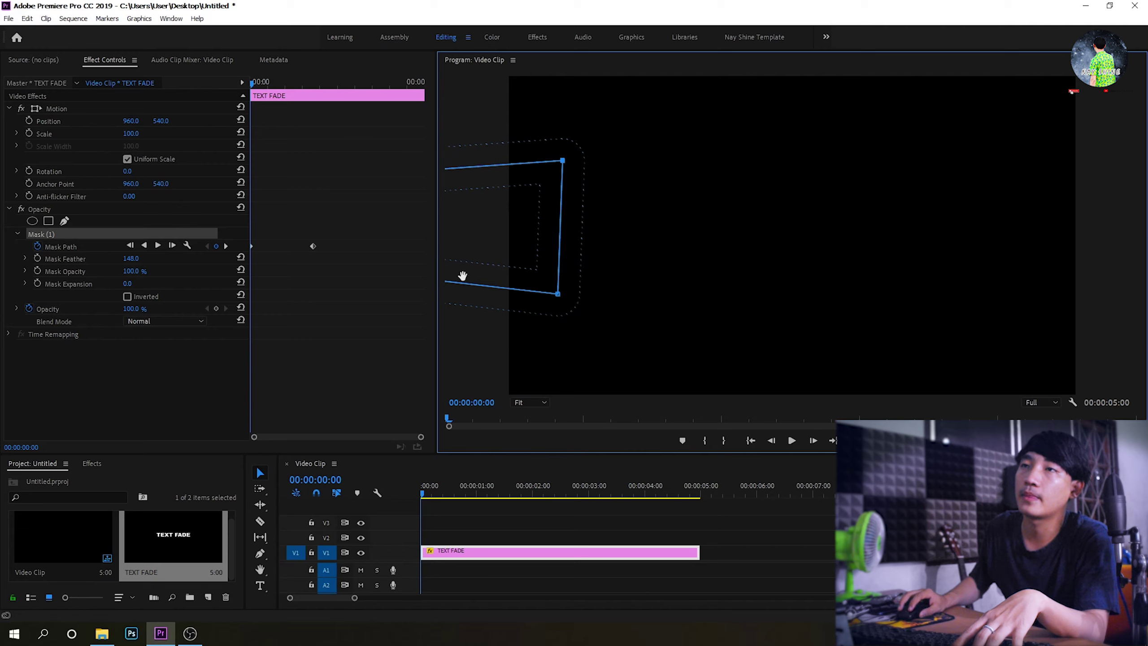
left_click_drag(259, 83, 314, 206)
left_click(96, 246)
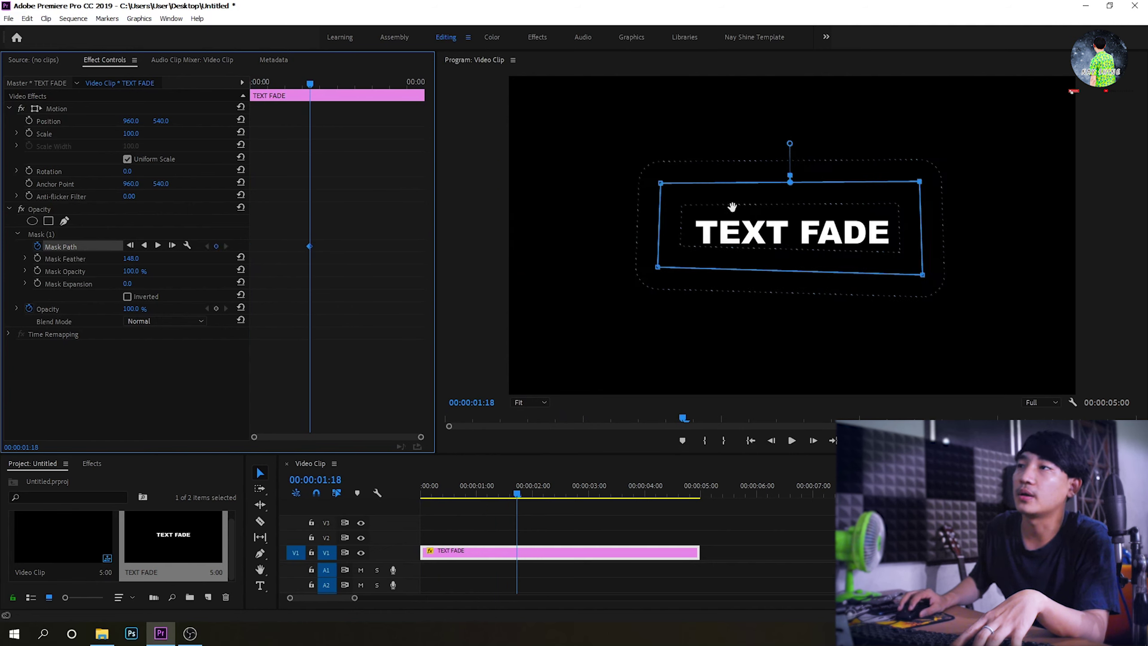
left_click_drag(661, 183, 651, 169)
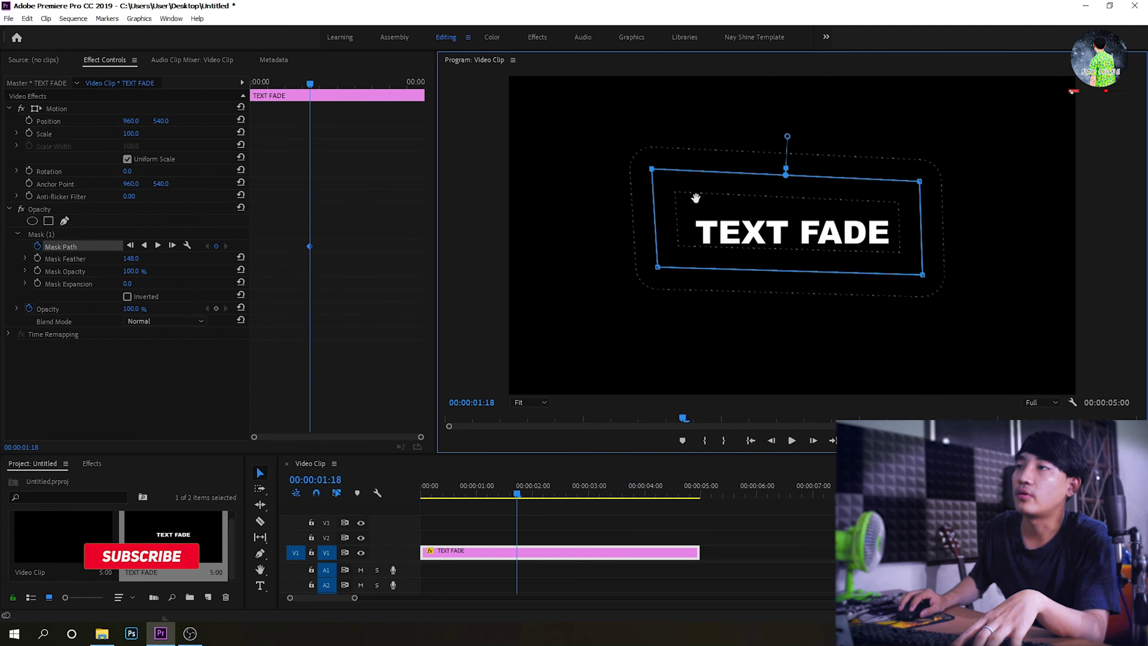
left_click_drag(657, 267, 649, 290)
left_click_drag(918, 282, 921, 293)
left_click_drag(919, 181, 929, 174)
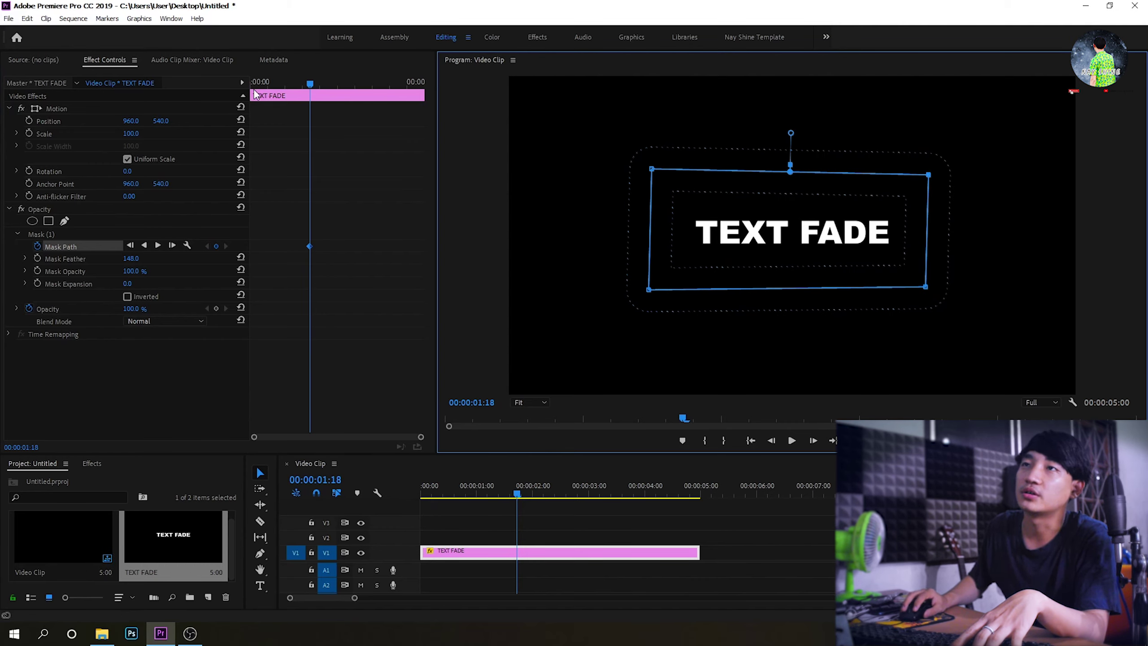
Replay the reveal from the start to check the tilted mask
key("Home")
key("space")
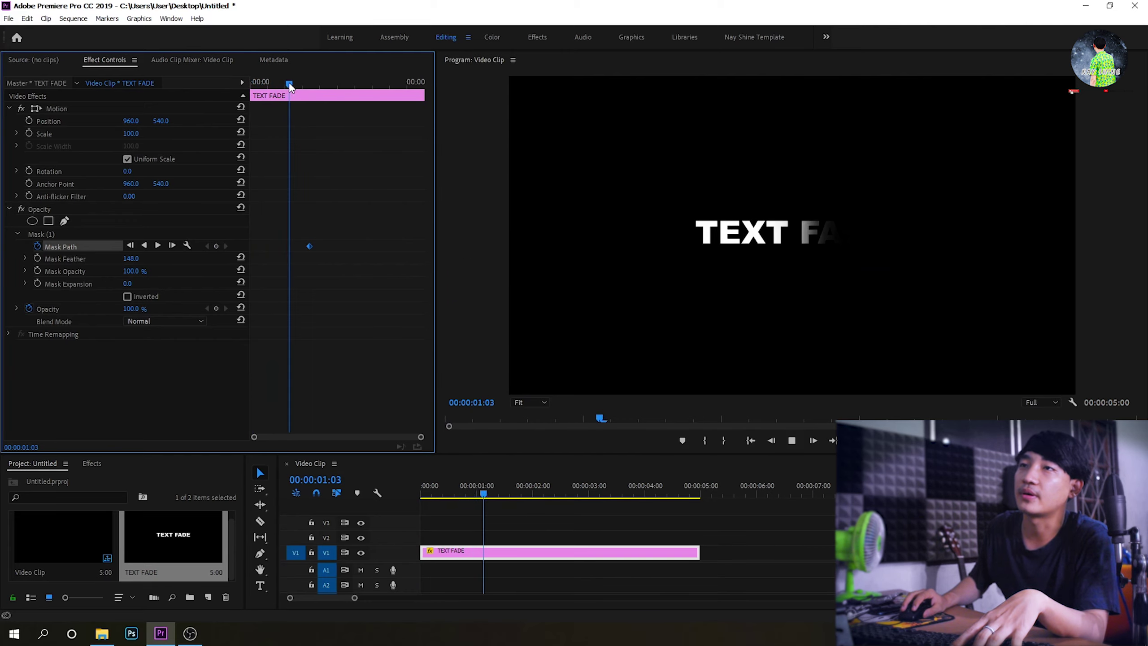
left_click_drag(289, 83, 243, 81)
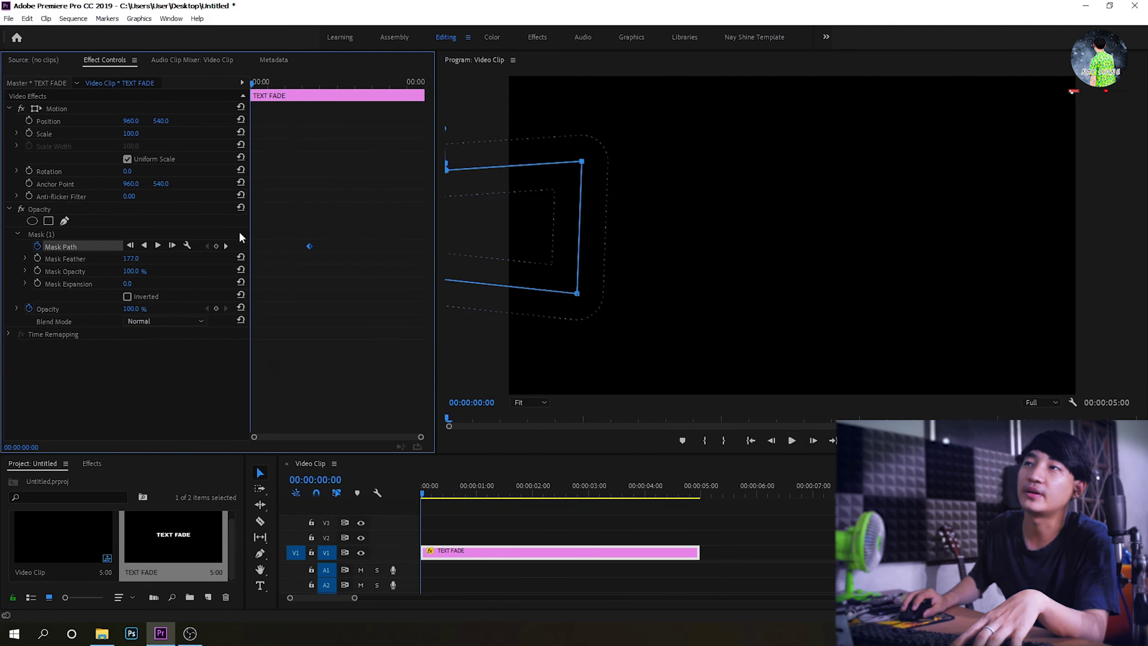
key("space")
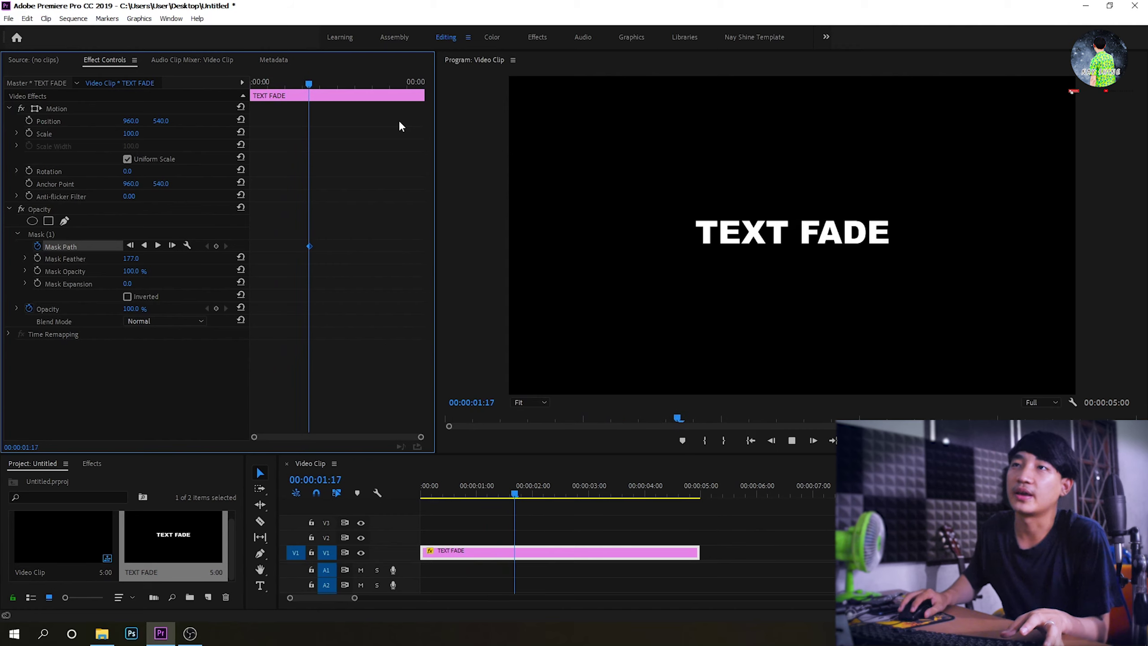
key("space")
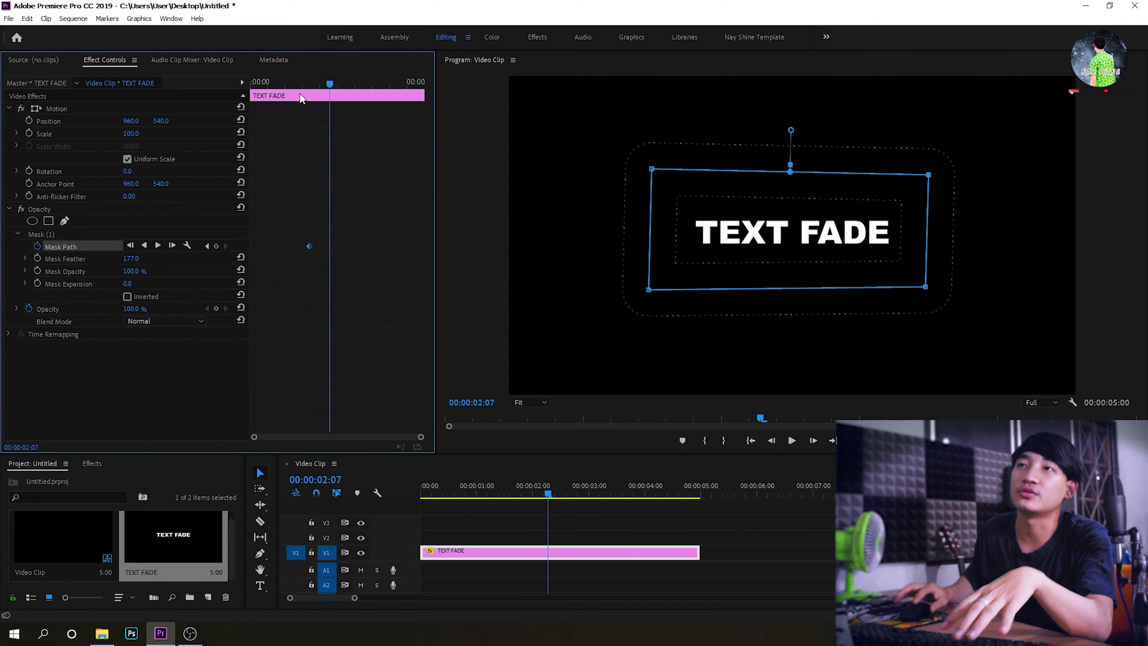
Extend the TEXT FADE clip to 7:20 and play it from the start
left_click_drag(343, 83, 385, 84)
left_click_drag(697, 559, 851, 557)
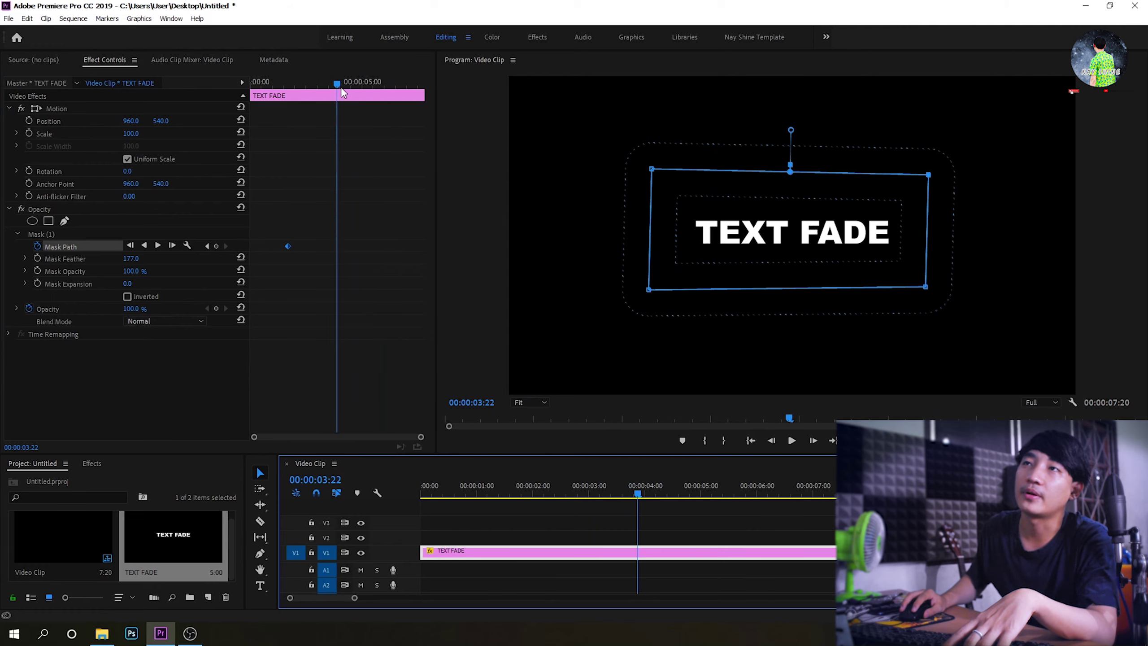
left_click_drag(343, 92, 251, 87)
key("space")
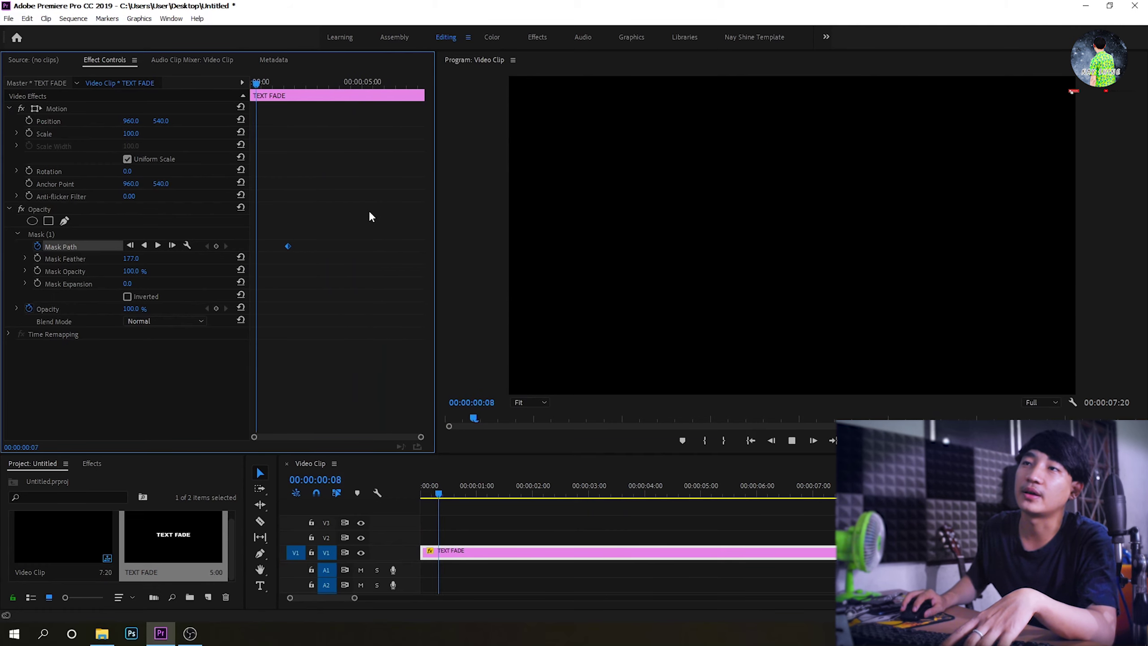
Add a Mask Path keyframe at 04:11, then slide the mask right off the title at the clip end
left_click(350, 84)
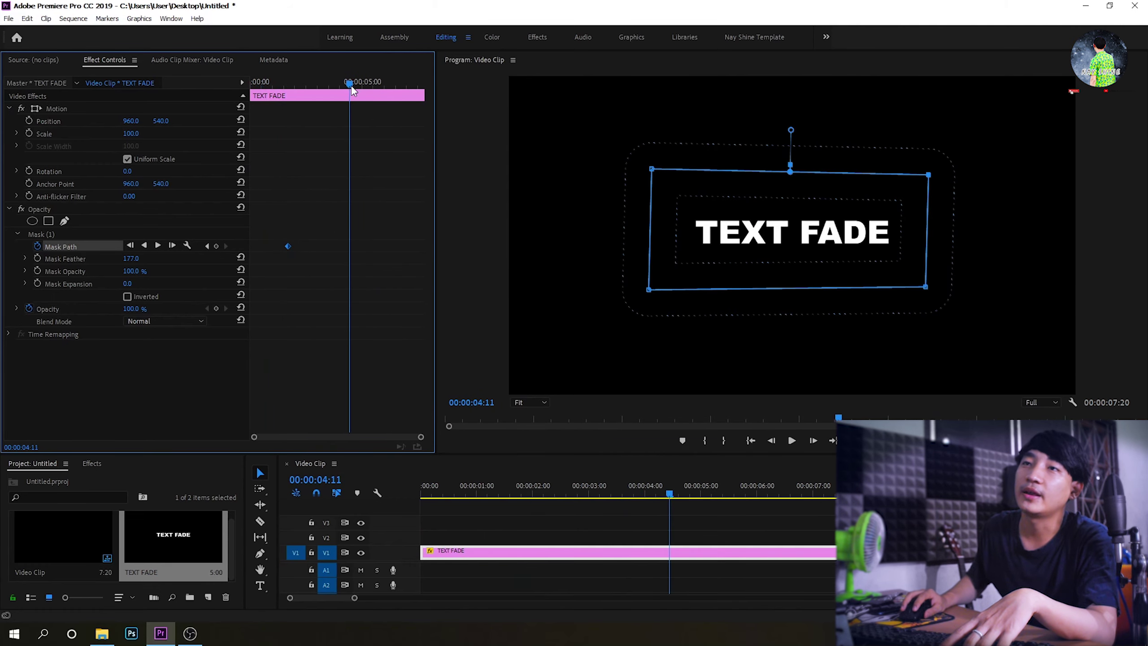
left_click(216, 246)
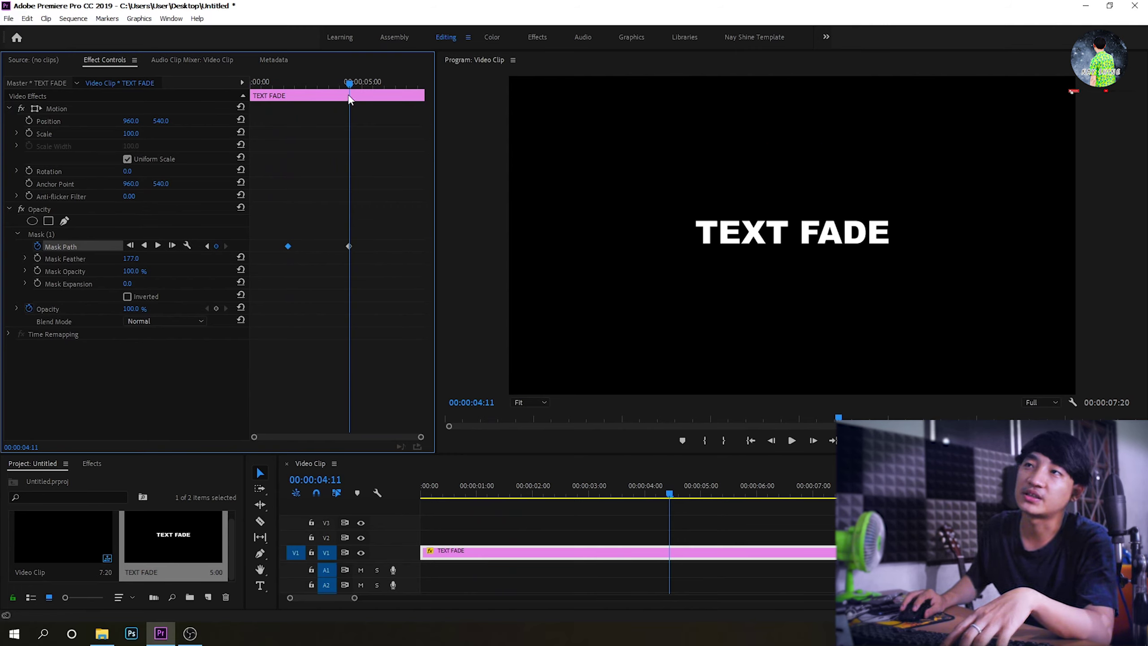
left_click(415, 79)
left_click(101, 232)
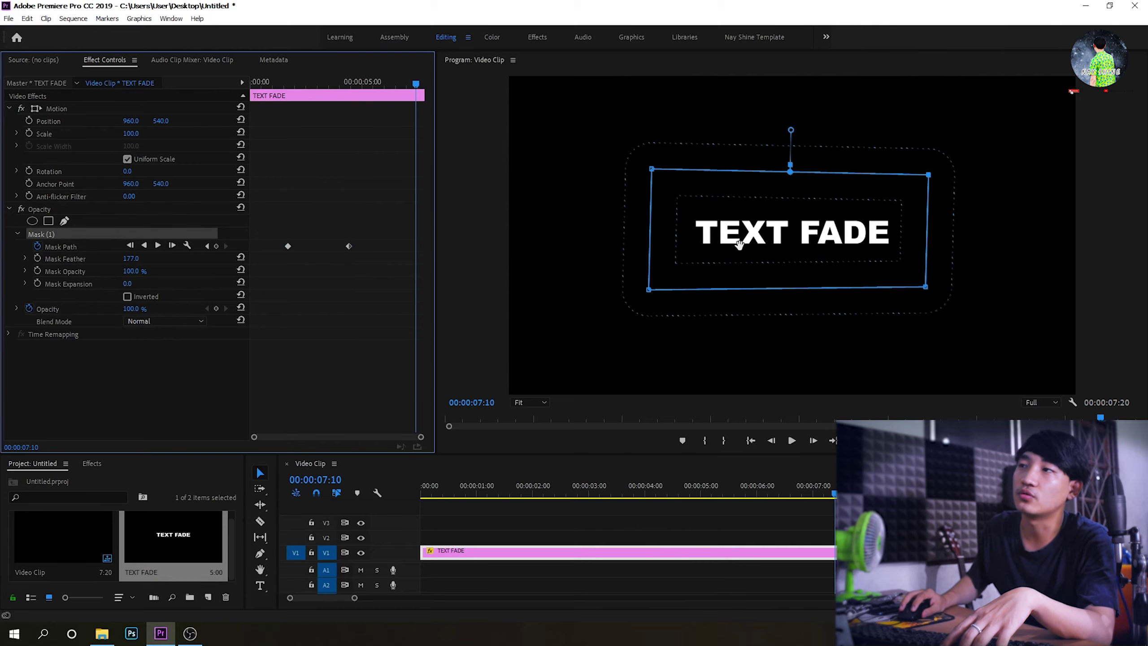
left_click_drag(738, 245, 1048, 248)
Preview the reveal and wipe, then nudge the last Mask Path keyframe slightly earlier
left_click(422, 488)
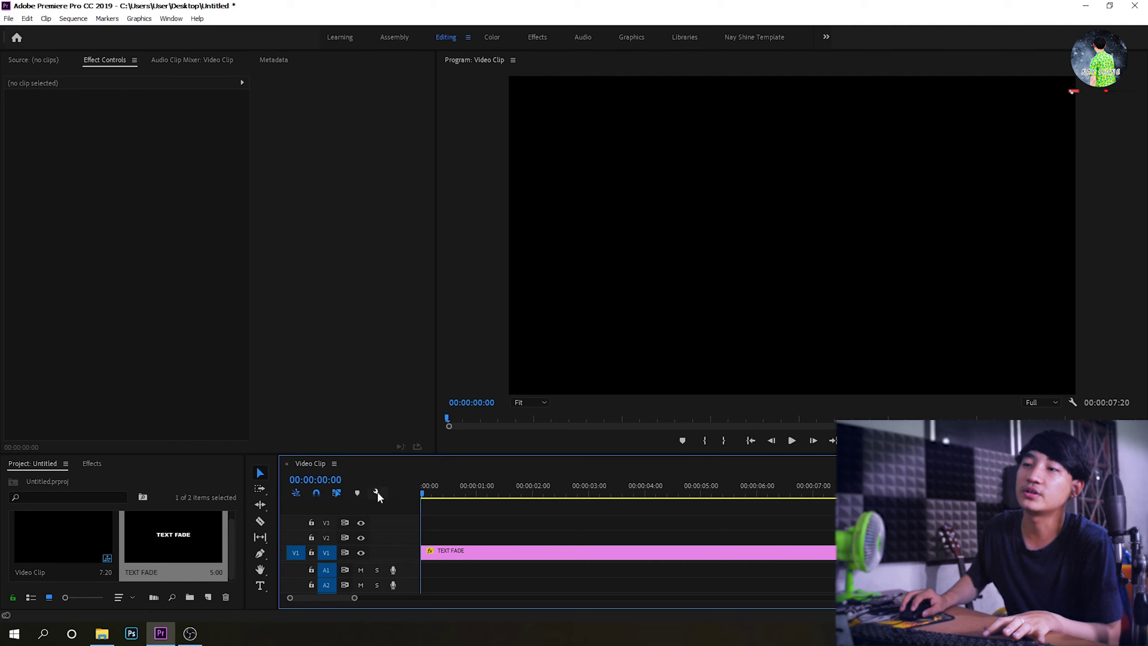
left_click(486, 553)
left_click(266, 89)
key("space")
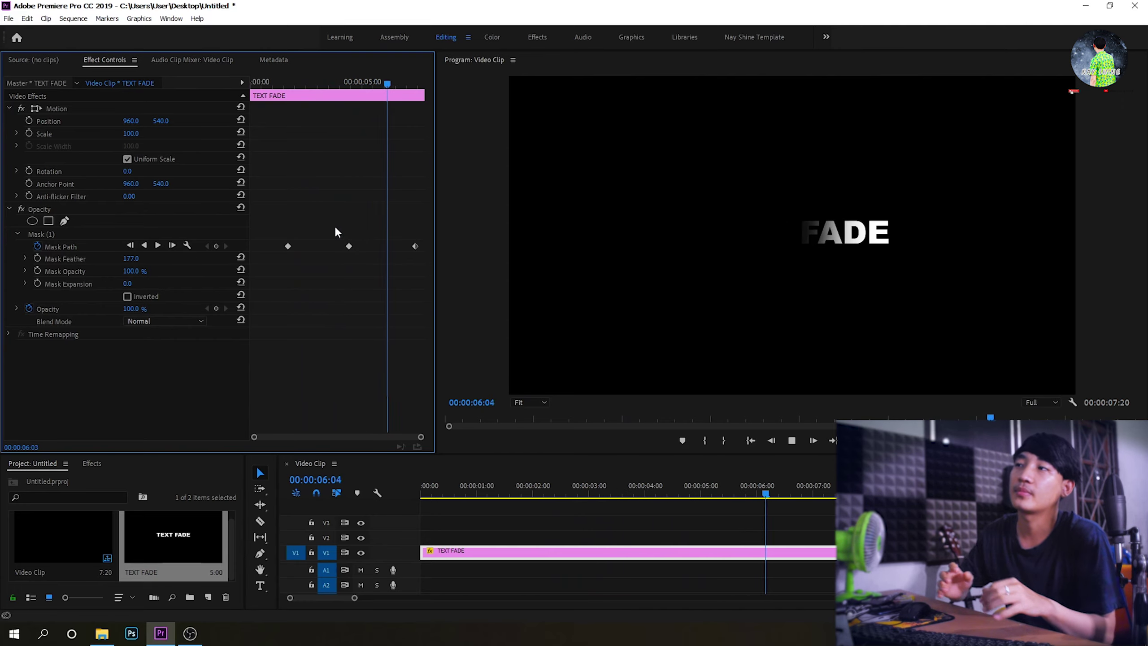
key("space")
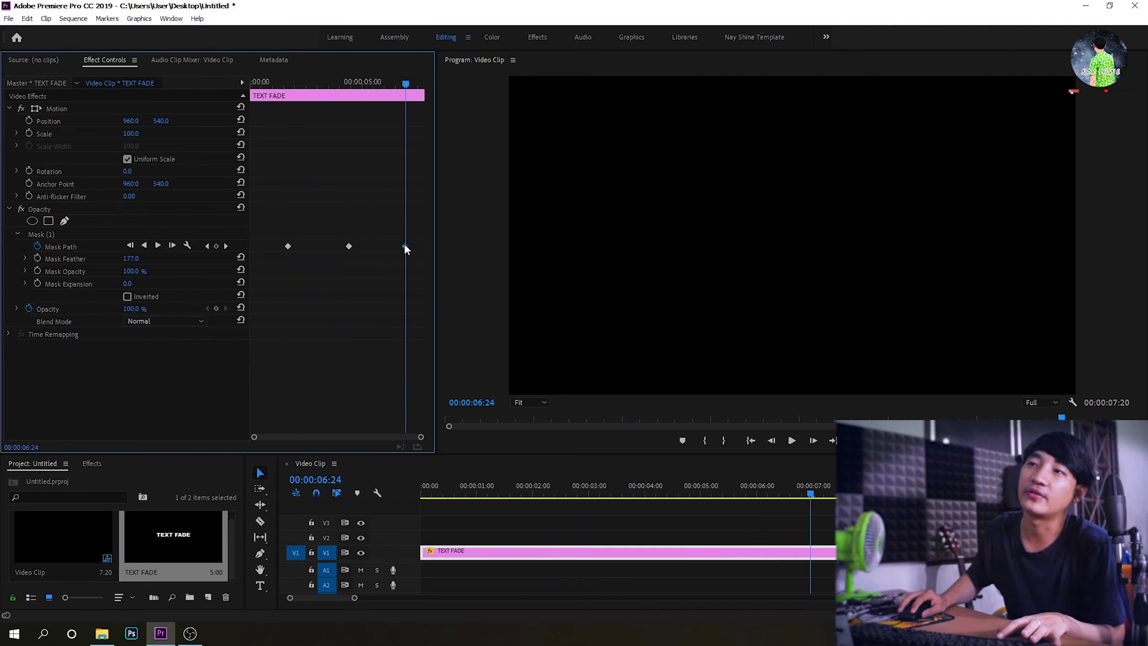
left_click_drag(405, 246, 399, 246)
key("Home")
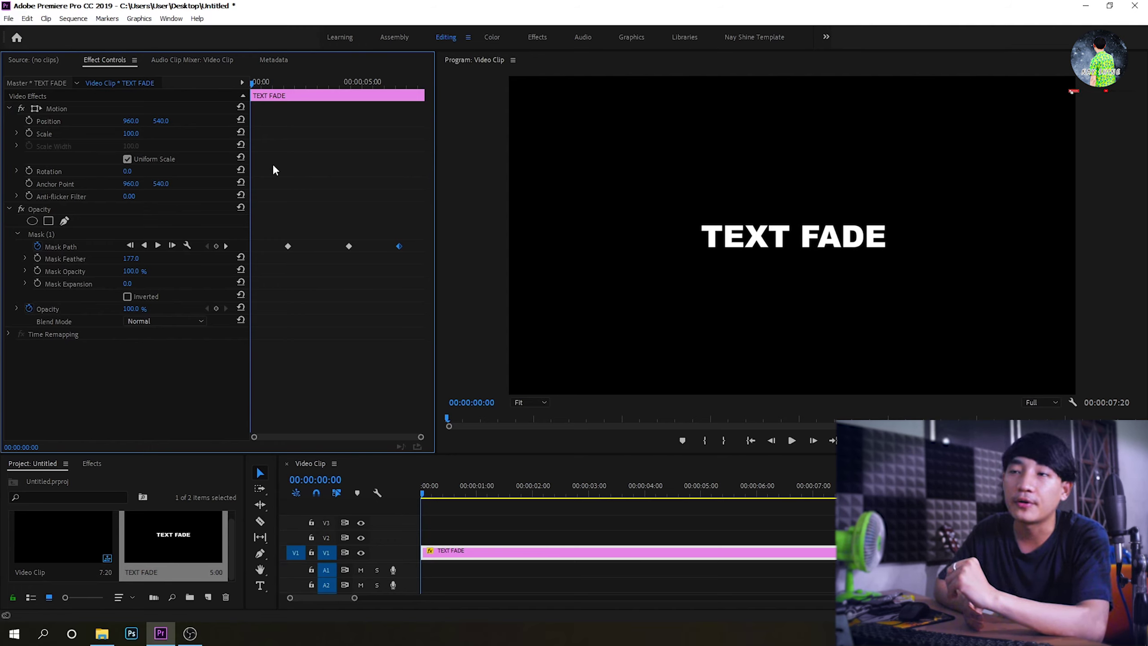
Show Effects > Video Transitions > Dissolve, select Cross Dissolve, then return to Effect Controls
left_click(92, 466)
left_click(8, 555)
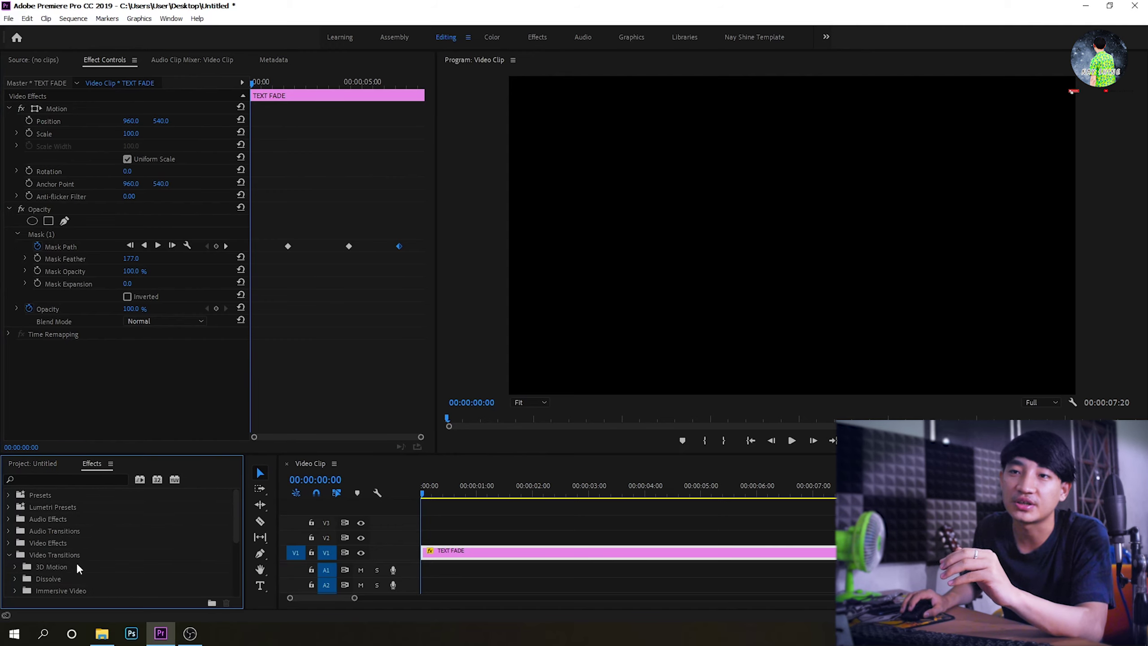
scroll(54, 556, "down", 1)
left_click(15, 543)
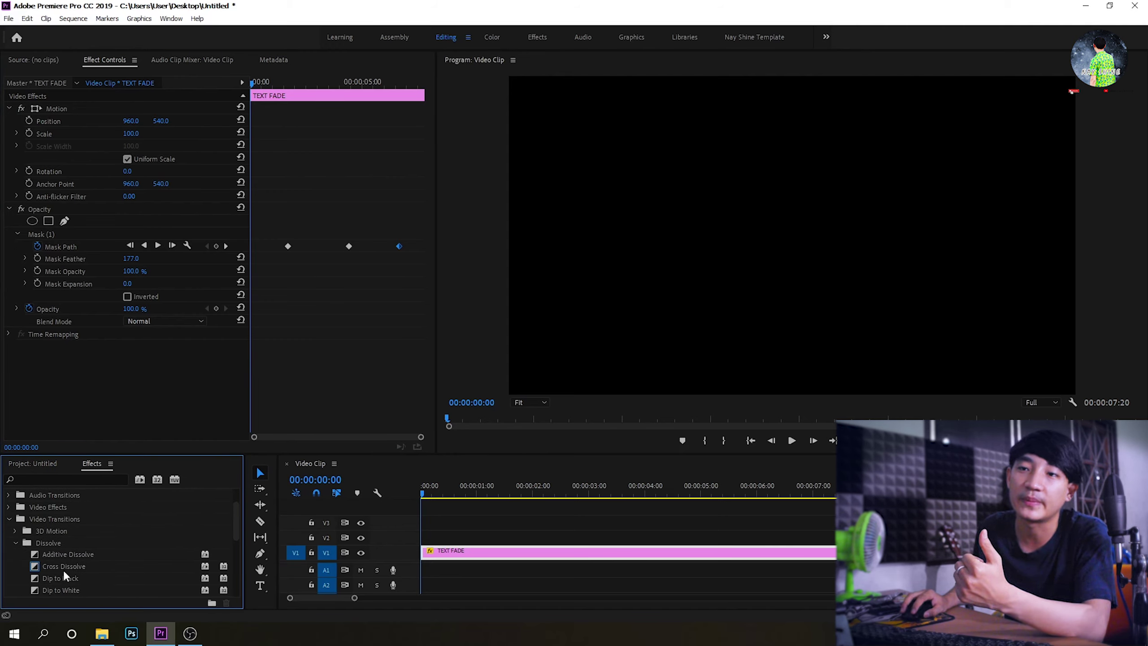
left_click(63, 568)
scroll(82, 572, "down", 1)
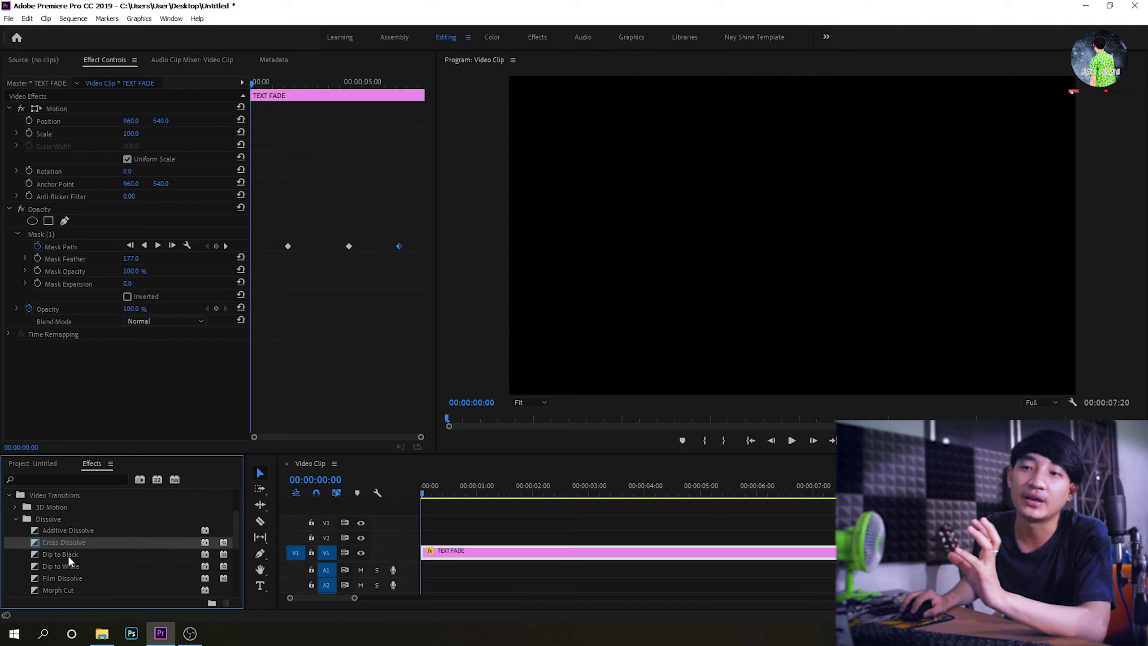
left_click(132, 413)
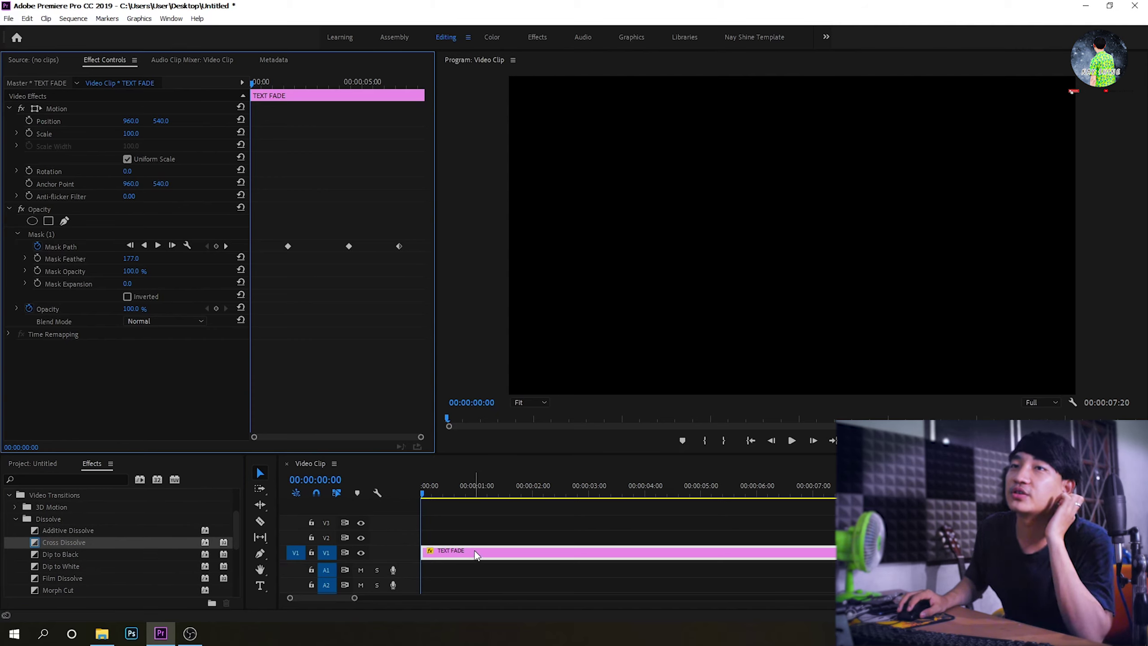